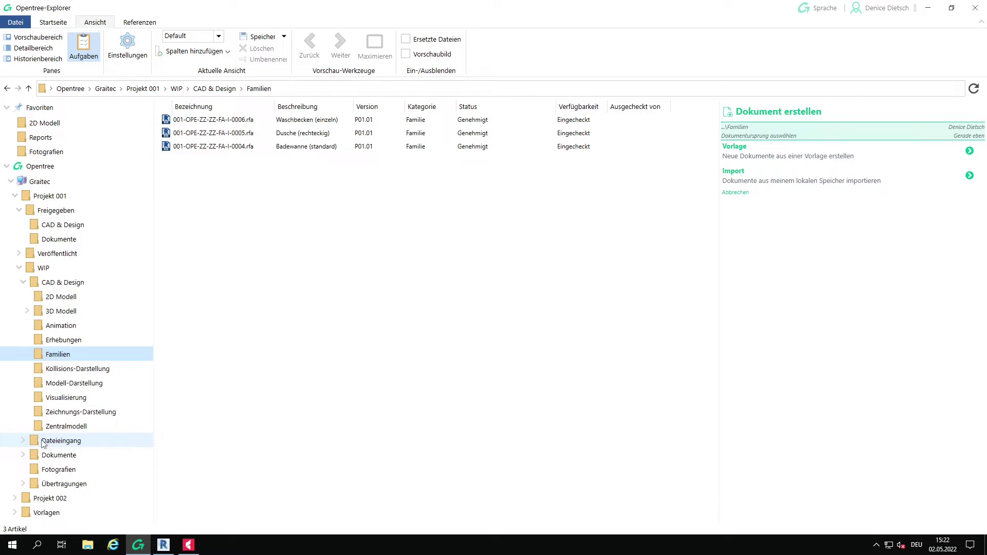
Import Tisch.rfa from the local Möbel folder as the source file for a new document in Familien
{"action": "left_click", "coordinate": [767, 179]}
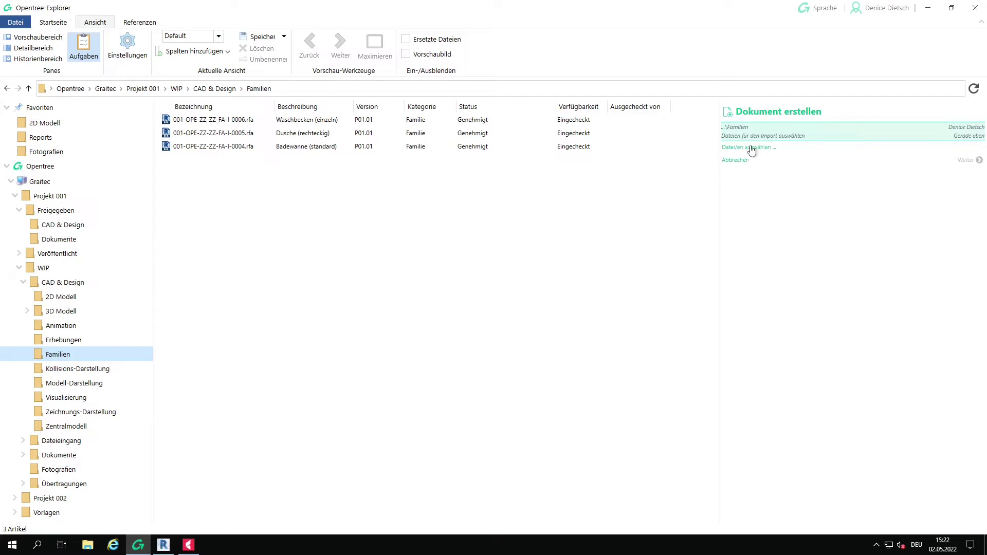
{"action": "left_click", "coordinate": [751, 149]}
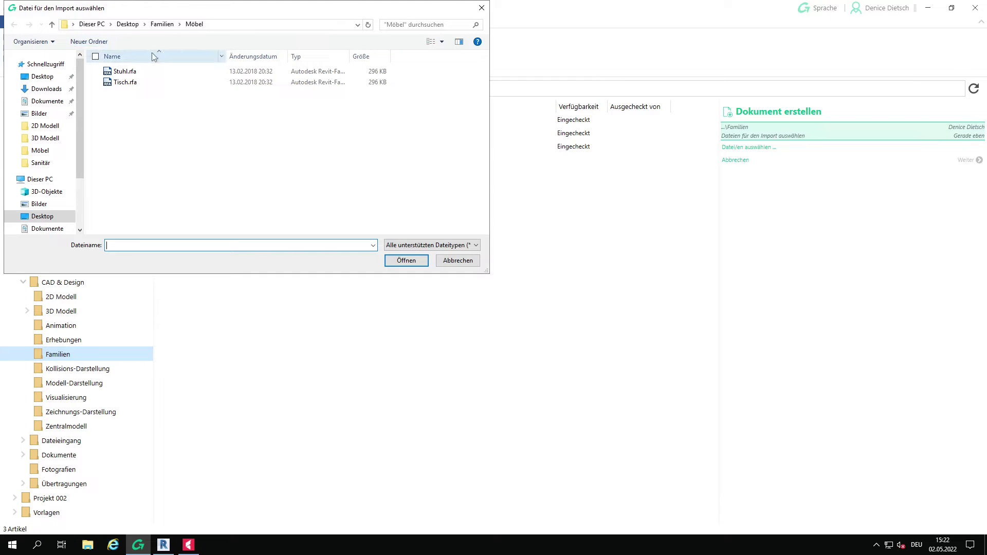
{"action": "left_click", "coordinate": [122, 84]}
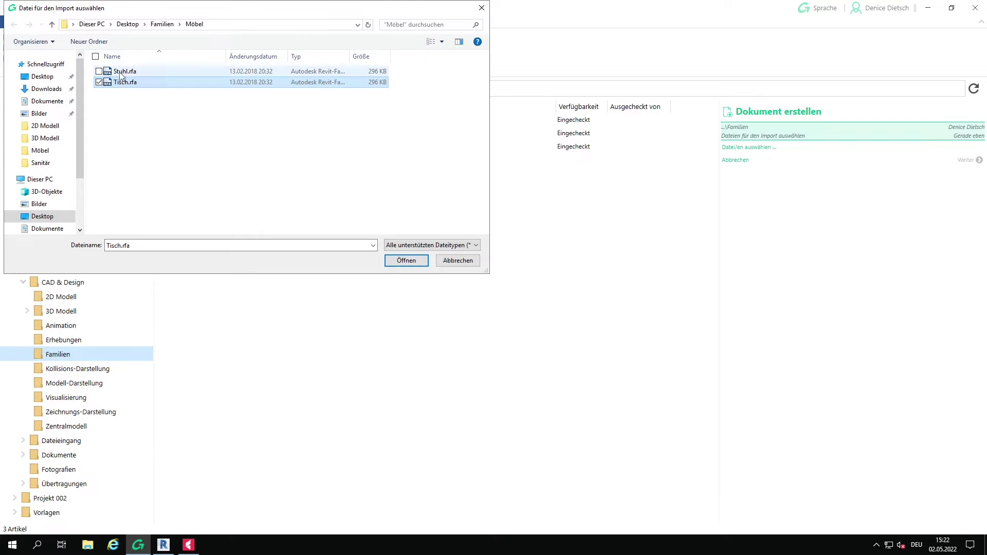
{"action": "left_click", "coordinate": [121, 75], "text": "ctrl"}
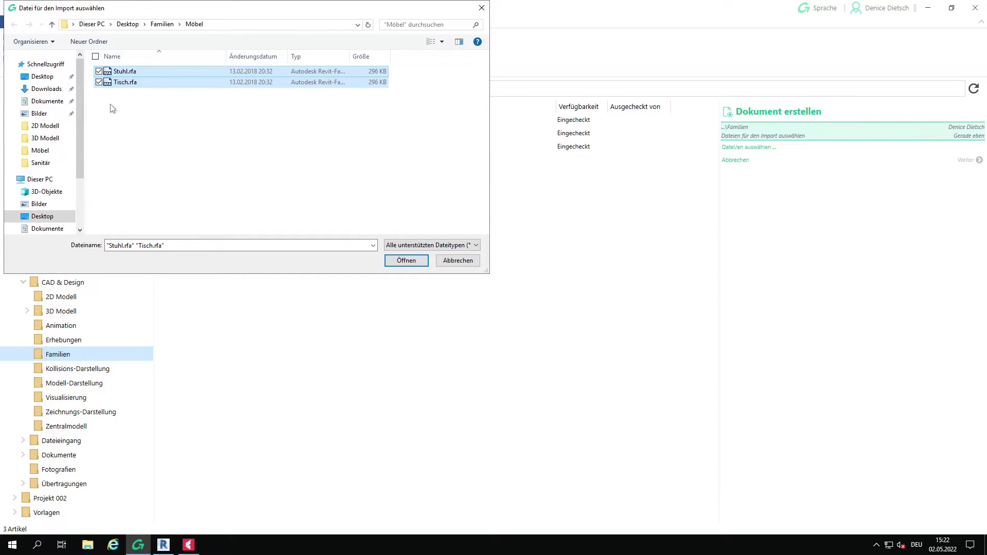
{"action": "left_click", "coordinate": [121, 75], "text": "ctrl"}
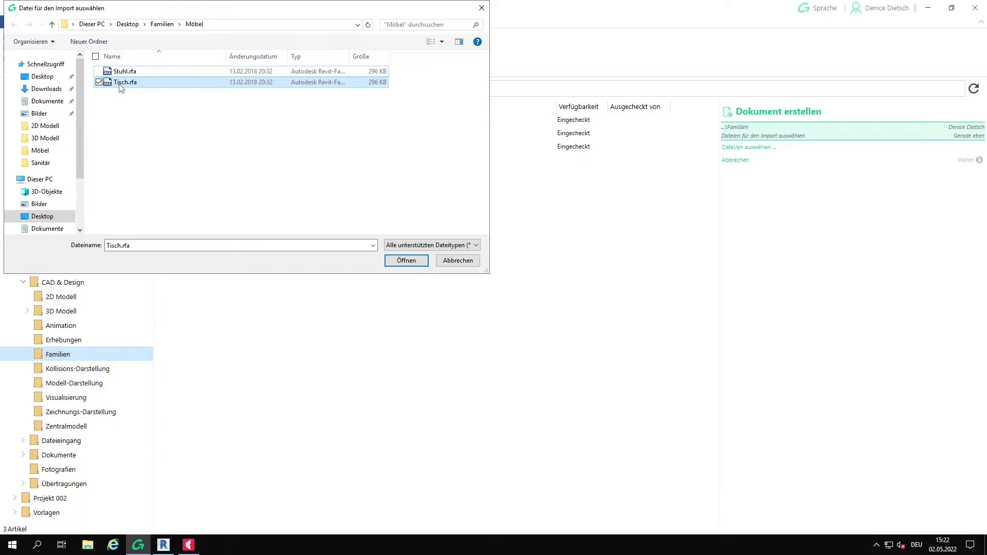
{"action": "left_click", "coordinate": [407, 261]}
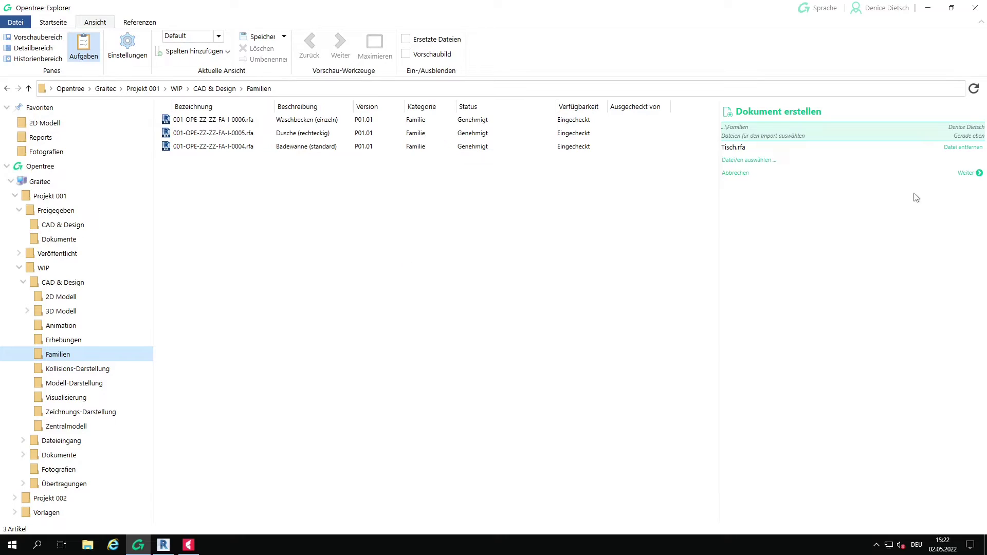
{"action": "left_click", "coordinate": [970, 173]}
Assign the new document to the Revit Family category under Familie
{"action": "left_click", "coordinate": [727, 147]}
{"action": "left_click", "coordinate": [760, 157]}
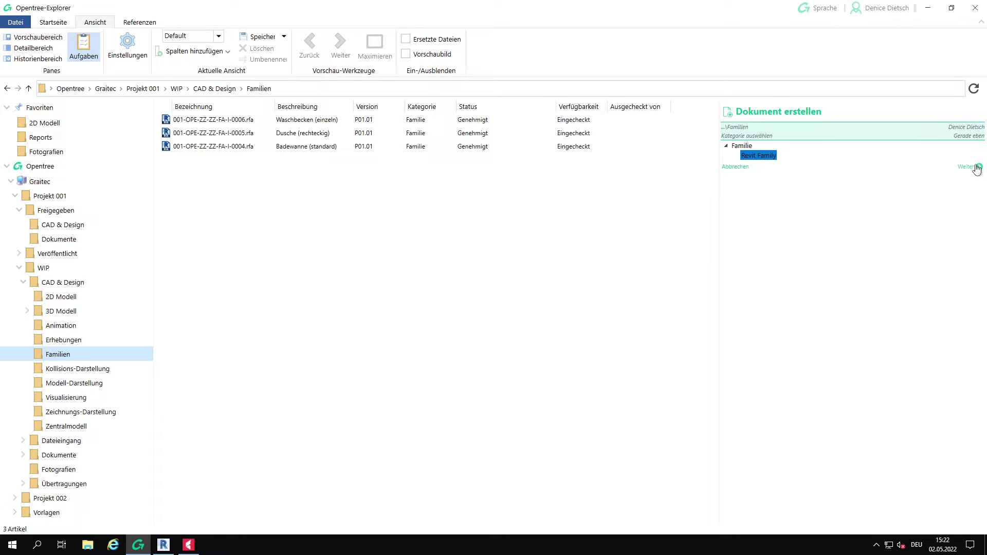
{"action": "left_click", "coordinate": [977, 168]}
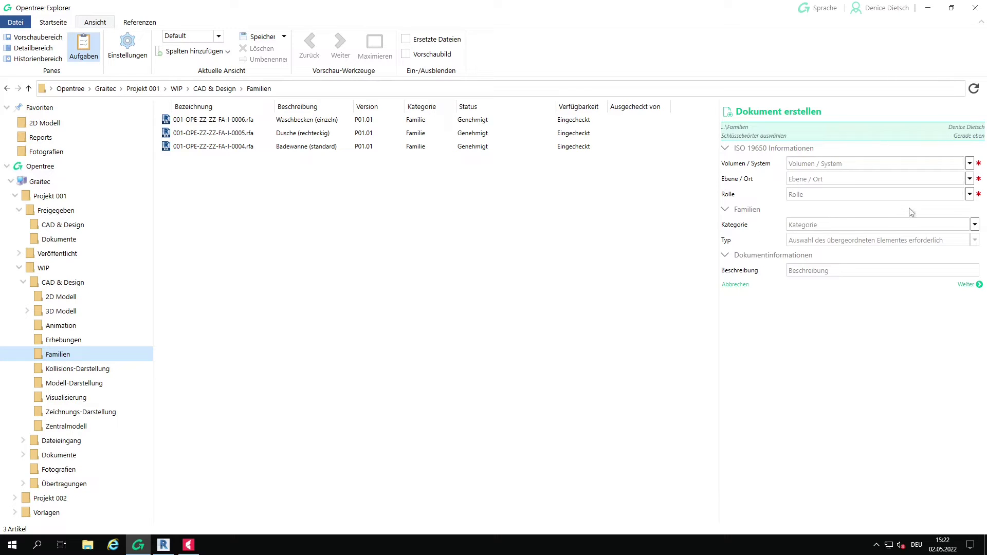
Set Volumen / System to All Volumes/Systems, Ebene / Ort to Multiple Levels/Locations and Rolle to Interior Designer
{"action": "left_click", "coordinate": [969, 164]}
{"action": "left_click", "coordinate": [853, 177]}
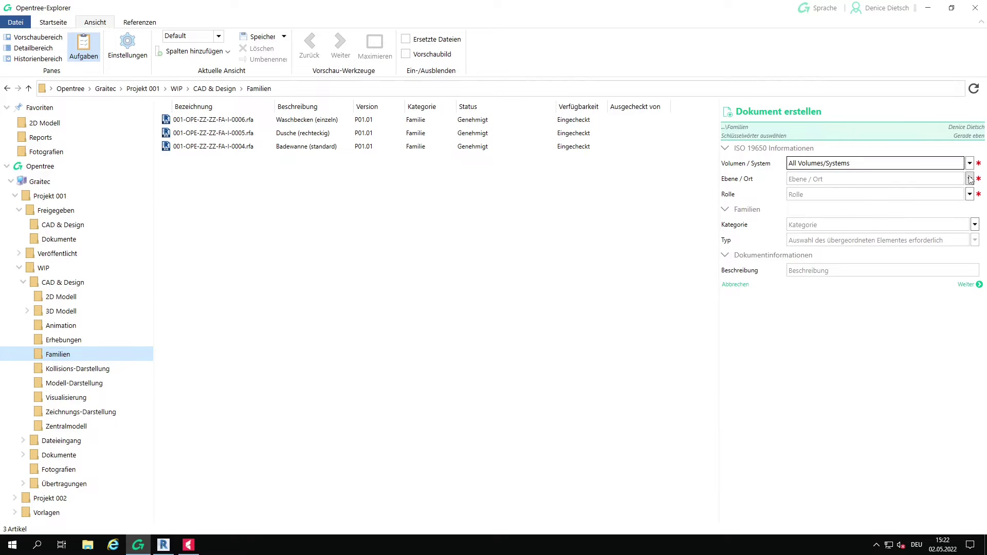
{"action": "left_click", "coordinate": [849, 179]}
{"action": "left_click", "coordinate": [849, 194]}
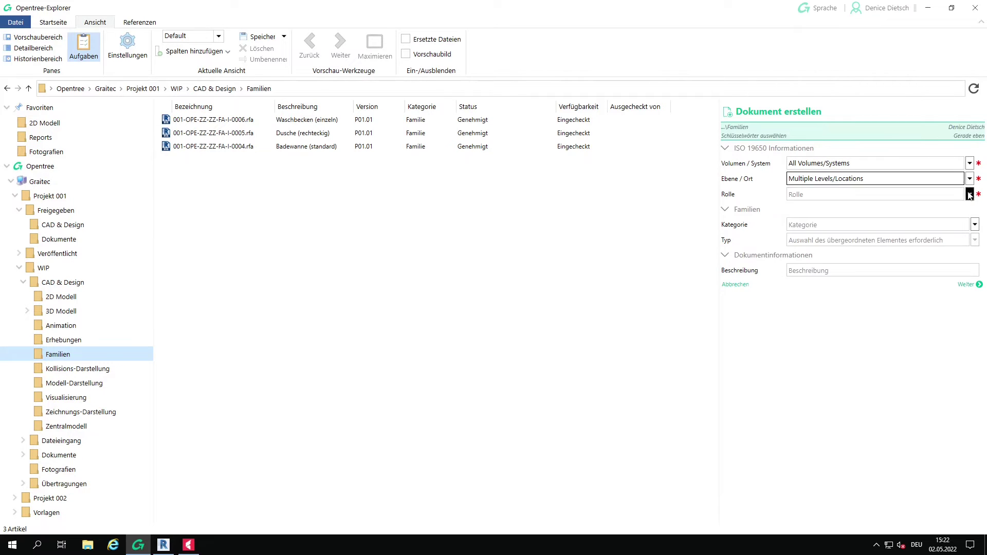
{"action": "left_click", "coordinate": [805, 194]}
{"action": "left_click", "coordinate": [806, 314]}
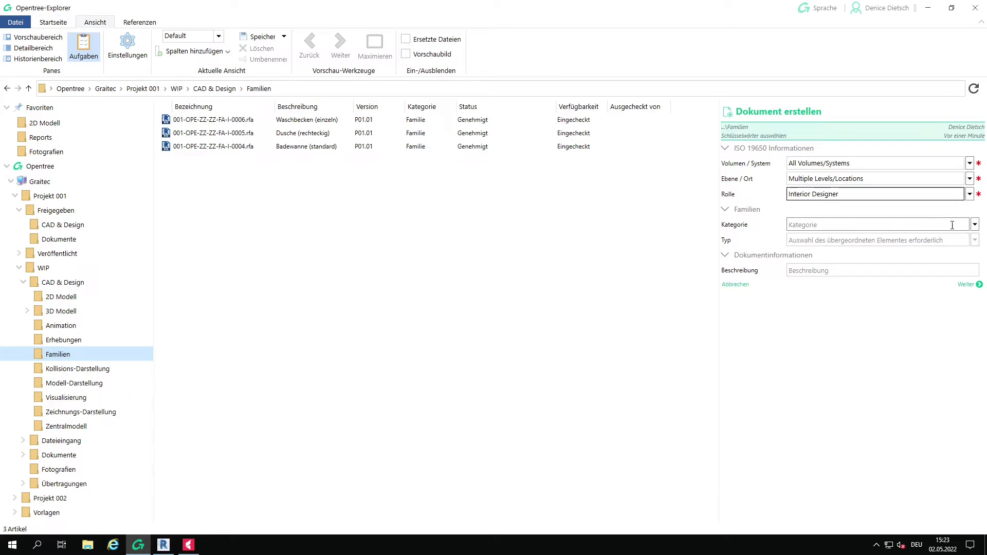
Classify the family with Kategorie Möbel and Typ Tisch
{"action": "left_click", "coordinate": [855, 226]}
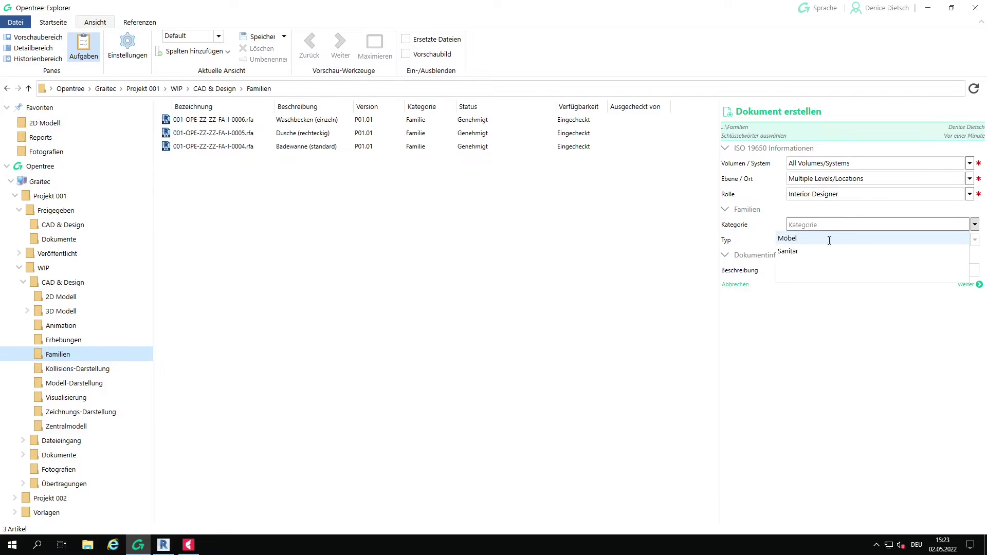
{"action": "left_click", "coordinate": [830, 239]}
{"action": "left_click", "coordinate": [829, 240]}
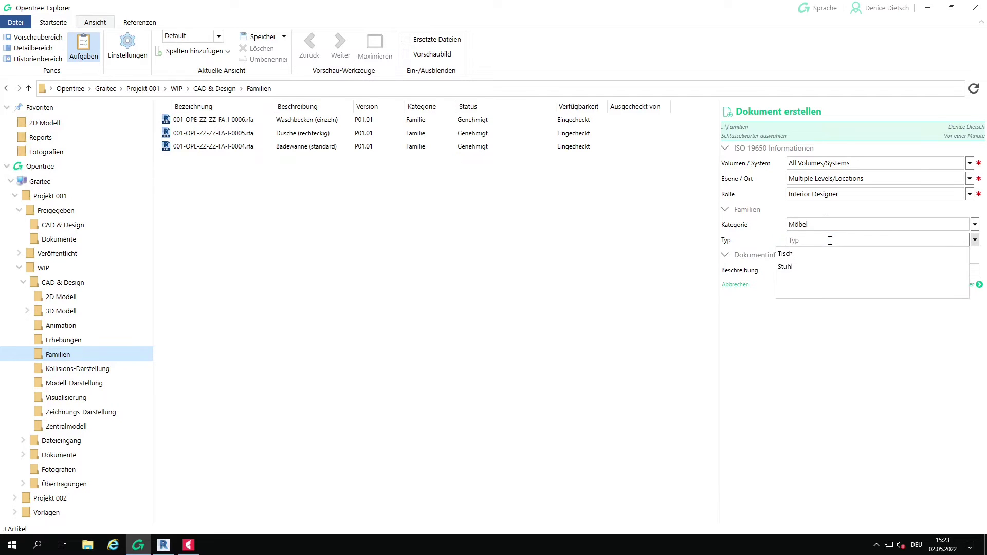
{"action": "left_click", "coordinate": [786, 254]}
Enter the description "Tisch (klein)" and finish creating the document with number 0007
{"action": "left_click", "coordinate": [803, 271]}
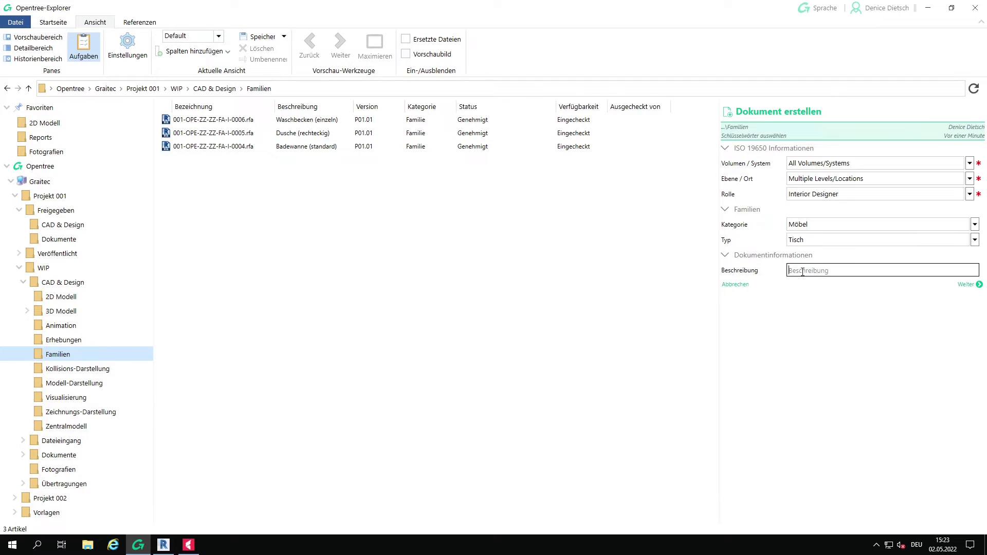
{"action": "type", "text": "Tisch (klein"}
{"action": "left_click", "coordinate": [969, 286]}
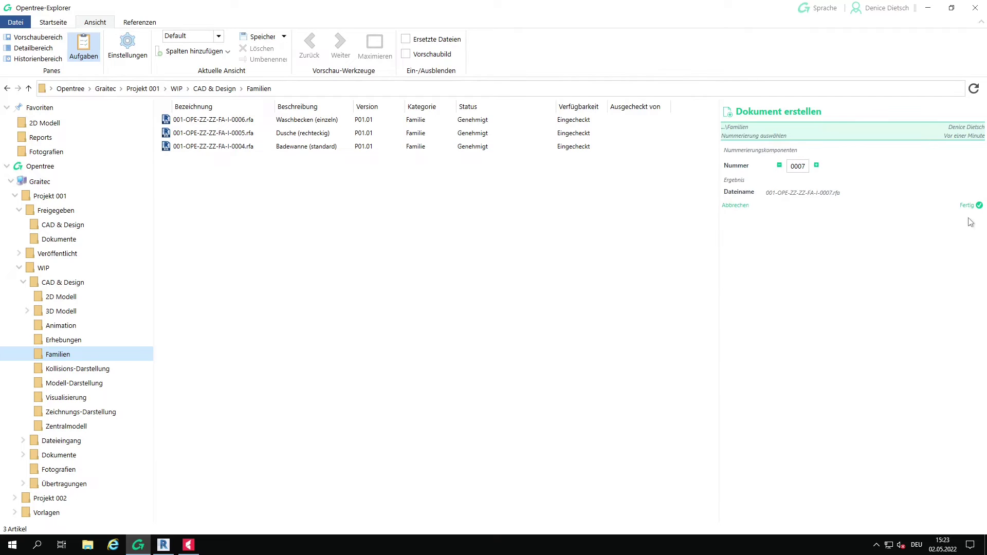
{"action": "left_click", "coordinate": [973, 205]}
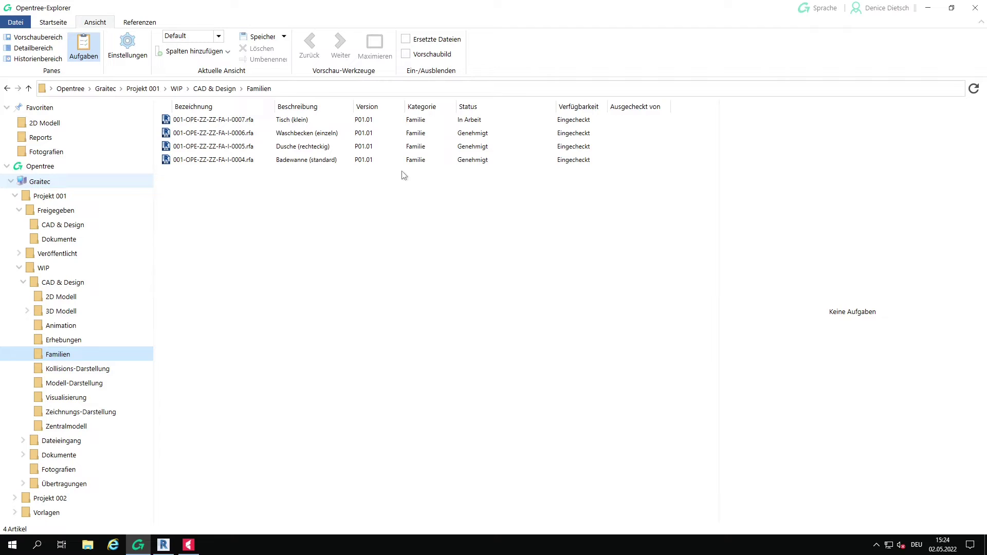
Add the family keyword columns Kategorie and Typ to the document list and place them between the existing Kategorie and Status columns
{"action": "left_click", "coordinate": [223, 51]}
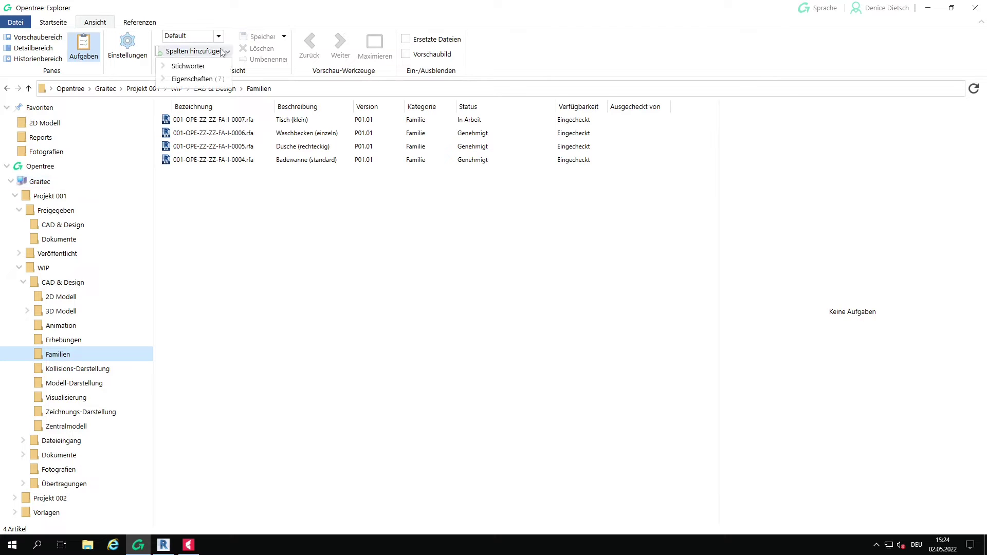
{"action": "left_click", "coordinate": [162, 67]}
{"action": "left_click", "coordinate": [142, 102]}
{"action": "left_click", "coordinate": [142, 113]}
{"action": "left_click", "coordinate": [142, 126]}
{"action": "left_click", "coordinate": [387, 230]}
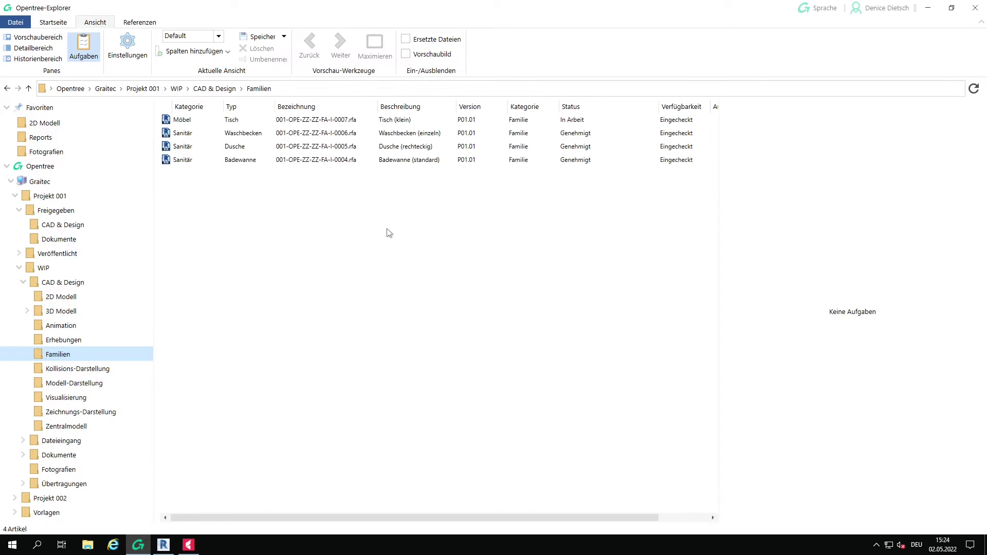
{"action": "left_click_drag", "start_coordinate": [187, 107], "coordinate": [534, 113]}
{"action": "left_click_drag", "start_coordinate": [190, 106], "coordinate": [535, 110]}
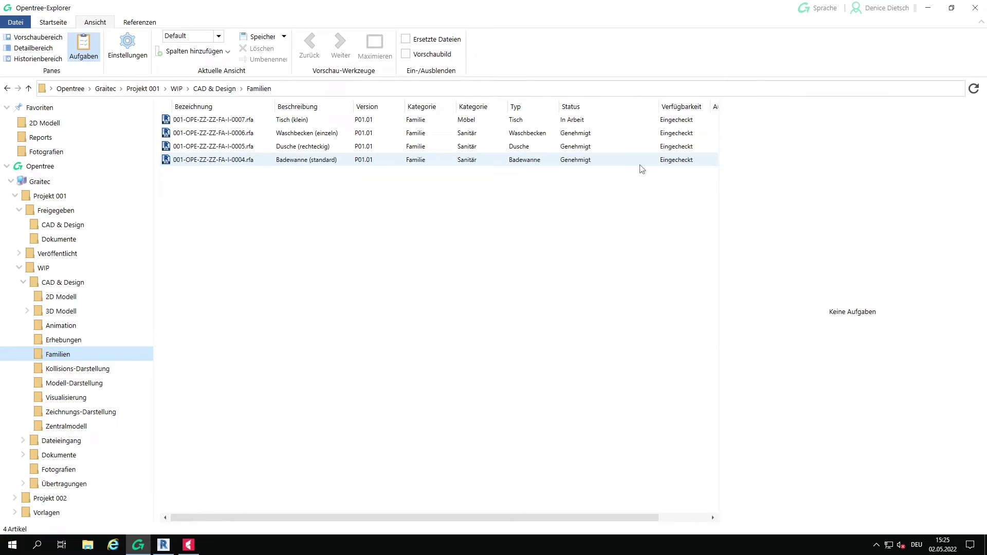
Save the current column layout as a new view named "Familien"
{"action": "left_click", "coordinate": [286, 38]}
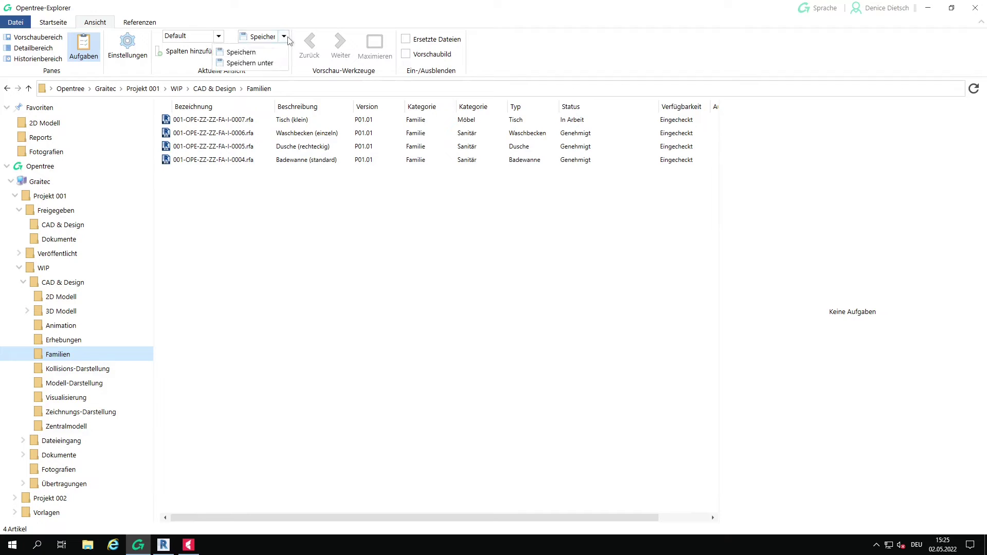
{"action": "left_click", "coordinate": [251, 63]}
{"action": "type", "text": "Familien"}
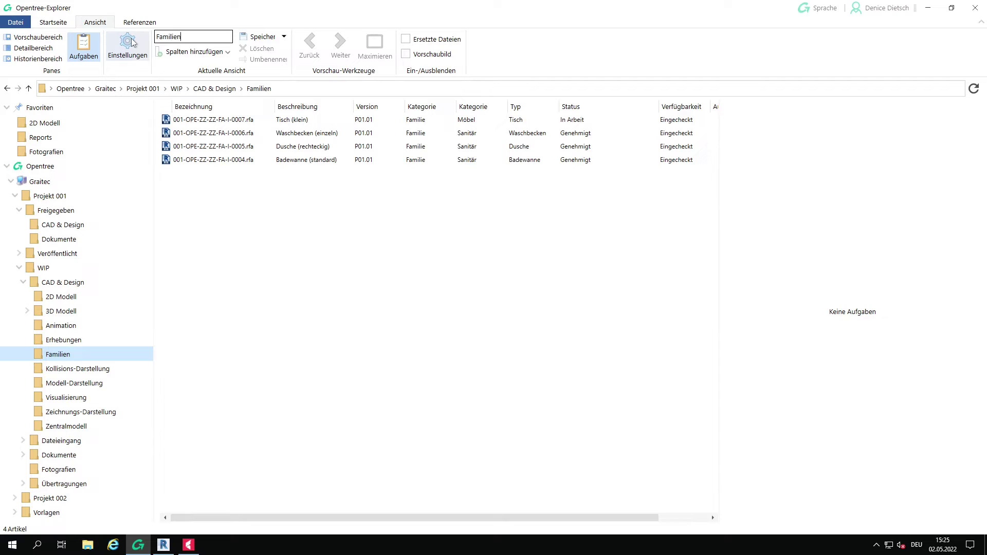
{"action": "key", "text": "Return"}
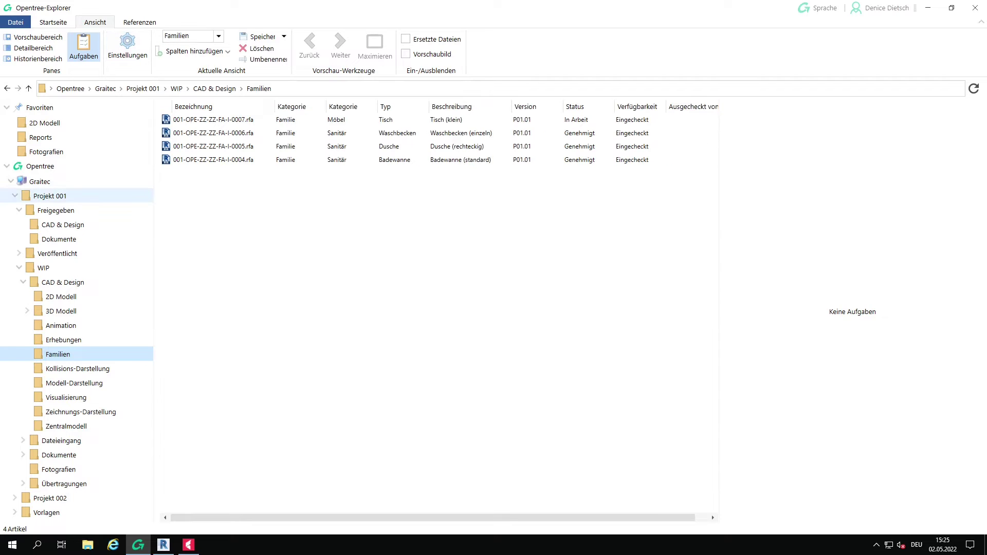
{"action": "left_click", "coordinate": [219, 37]}
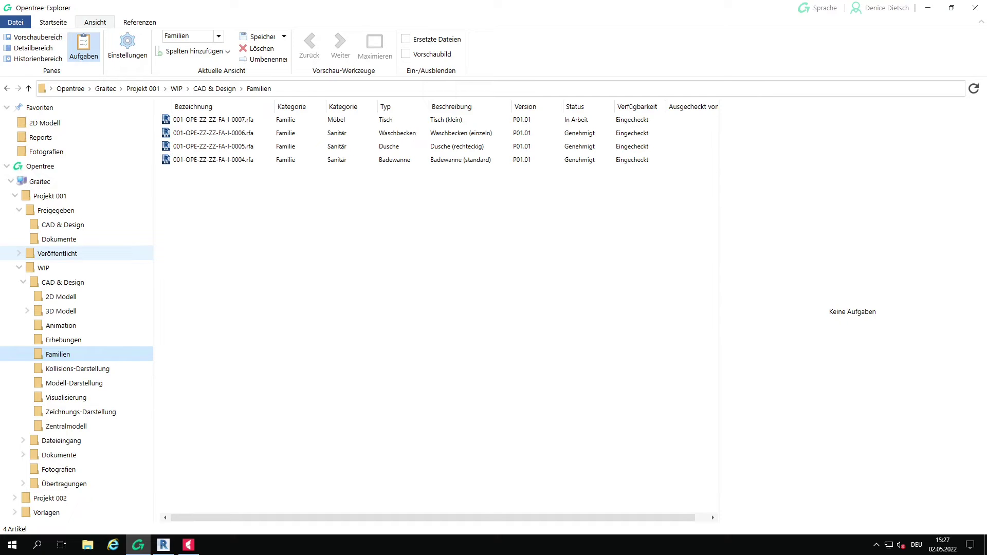
Approve the Tisch (klein) family 001-OPE-ZZ-ZZ-FA-I-0007.rfa
{"action": "left_click", "coordinate": [585, 123]}
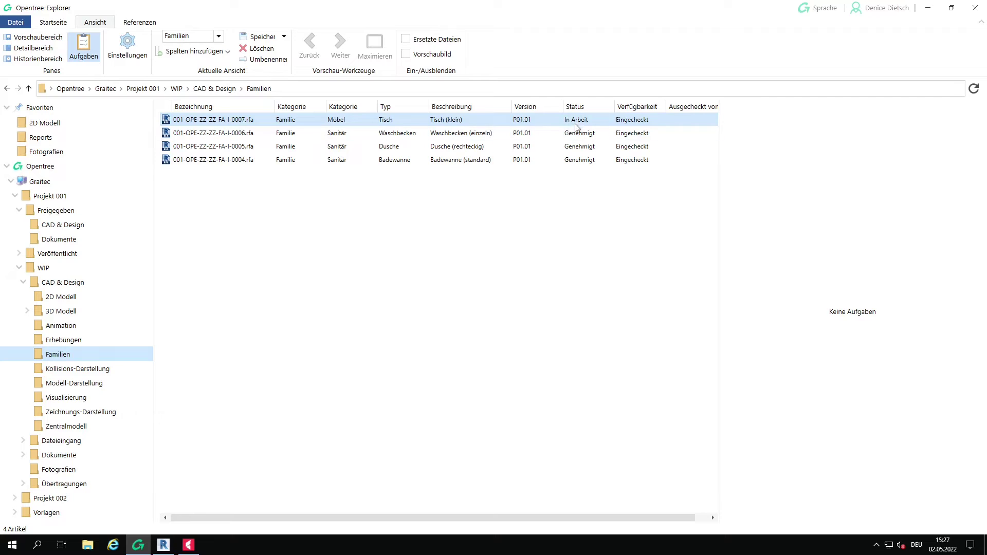
{"action": "right_click", "coordinate": [386, 125]}
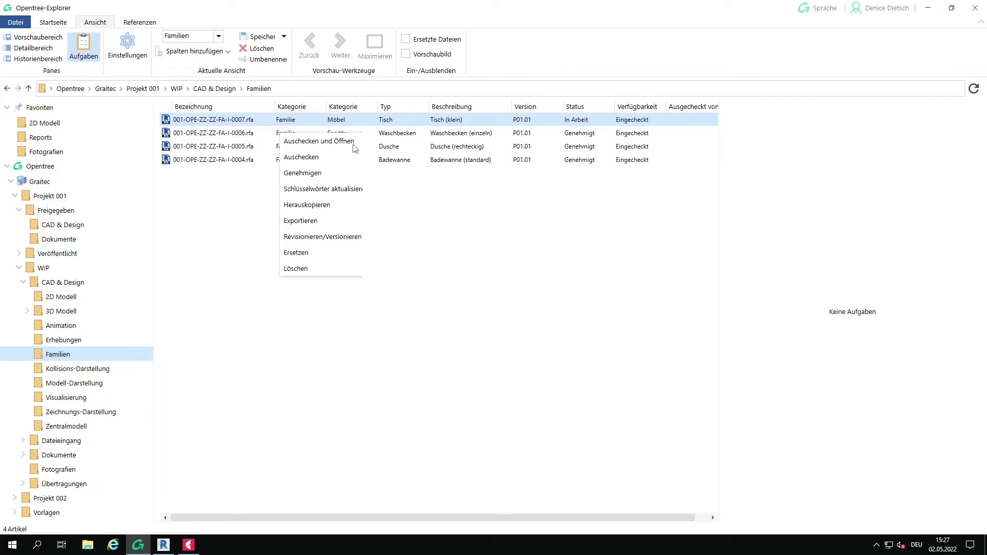
{"action": "left_click", "coordinate": [322, 179]}
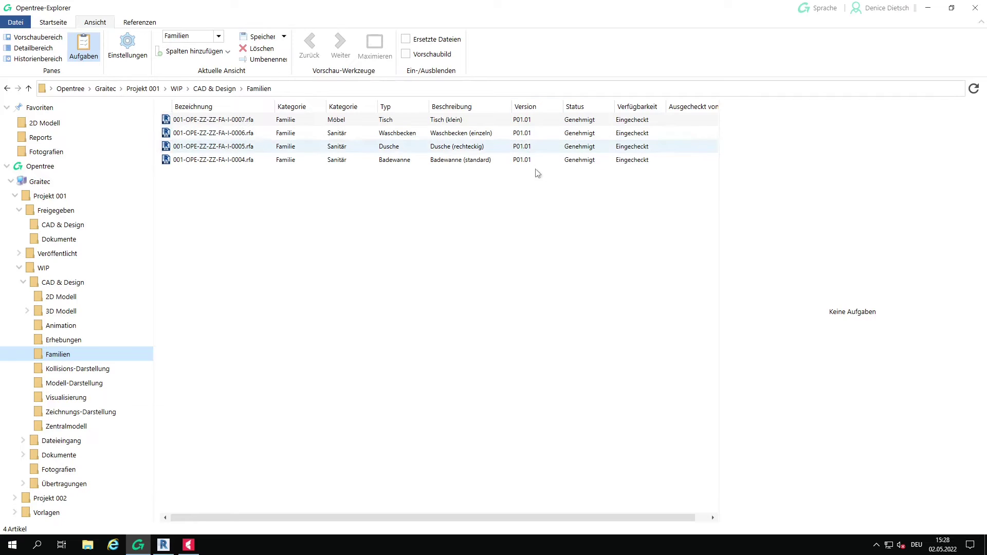
Create a new revision of the approved Tisch (klein) family
{"action": "left_click", "coordinate": [535, 123]}
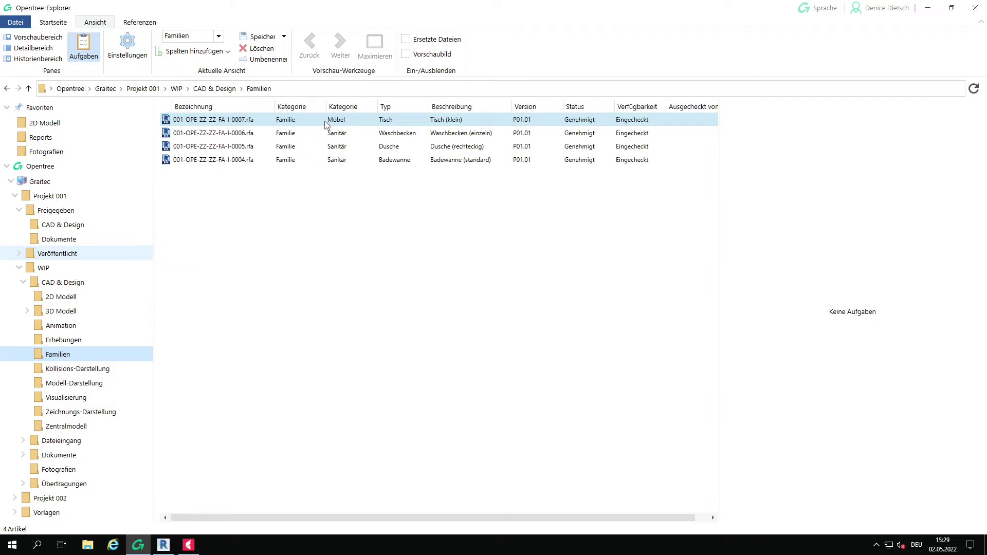
{"action": "right_click", "coordinate": [308, 120]}
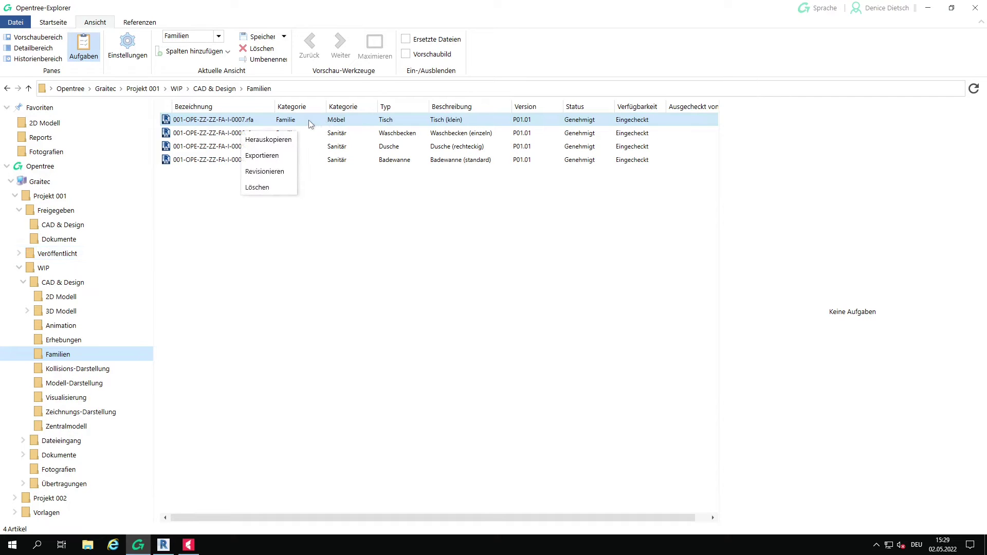
{"action": "left_click", "coordinate": [271, 173]}
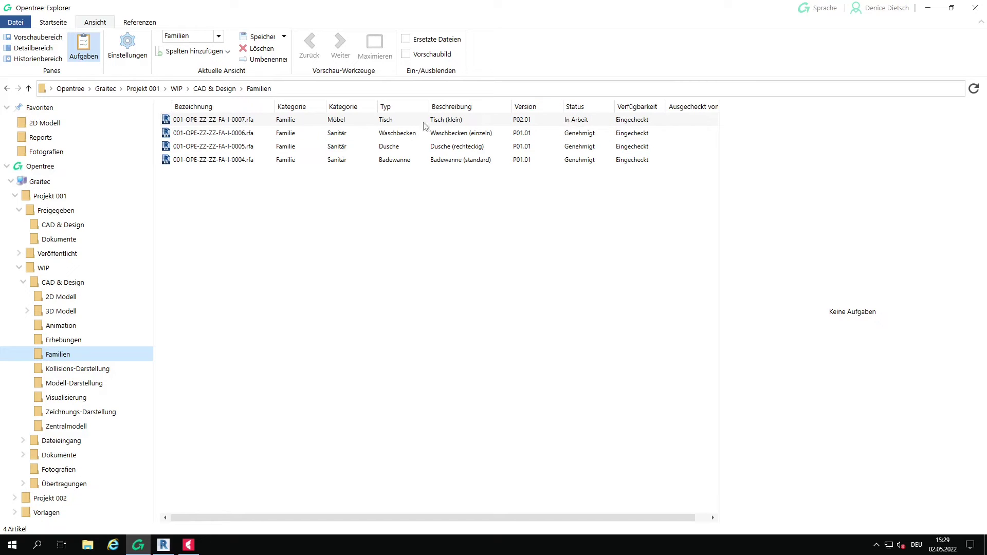
Check out the Tisch (klein) family, open it in Revit, and close its 3D view
{"action": "right_click", "coordinate": [264, 126]}
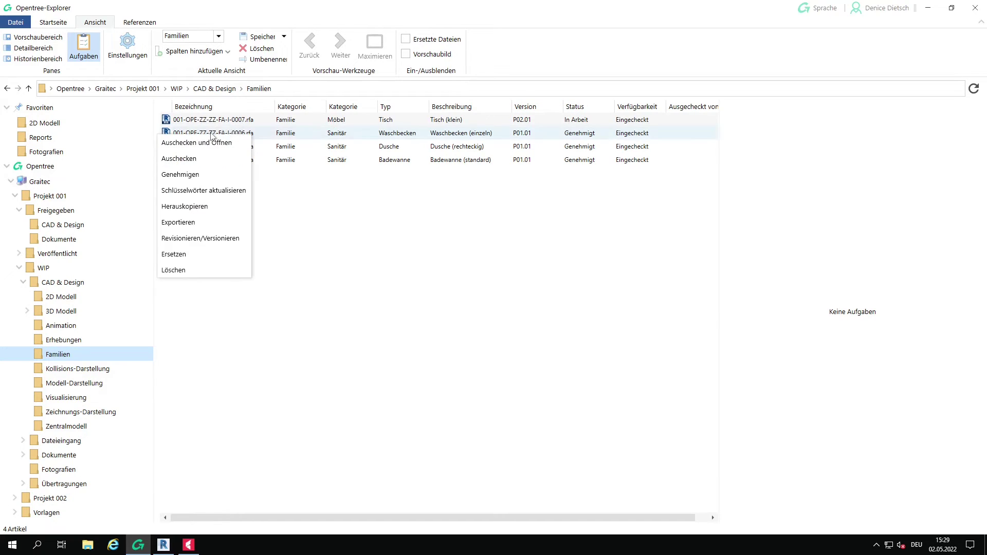
{"action": "left_click", "coordinate": [179, 146]}
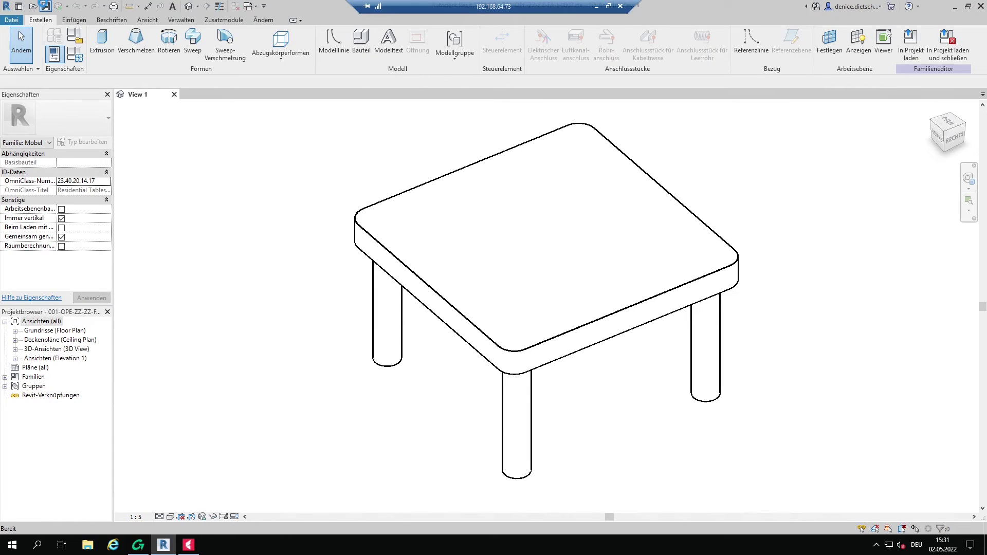
{"action": "left_click", "coordinate": [175, 95]}
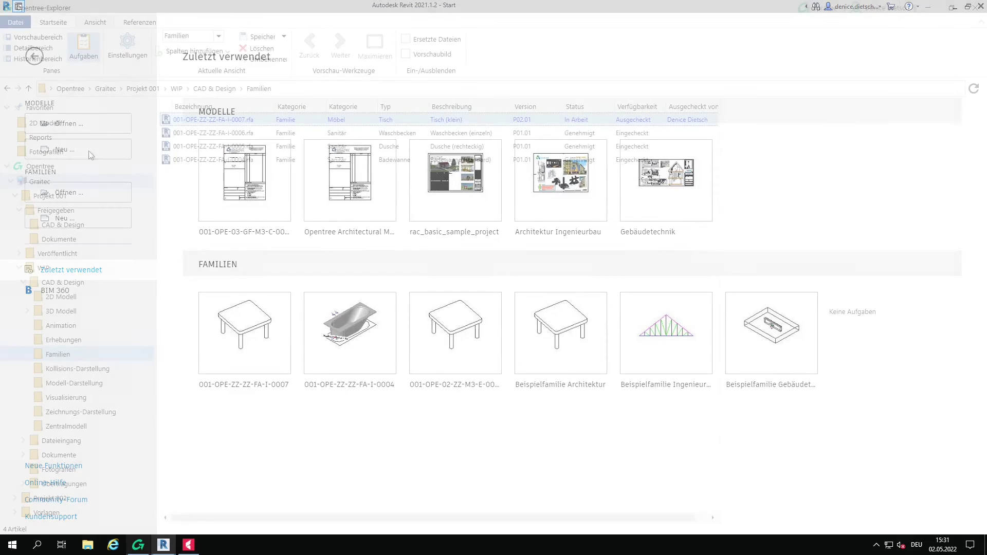
Check the Tisch (klein) family back in from Opentree-Explorer and keep it selected
{"action": "right_click", "coordinate": [235, 122]}
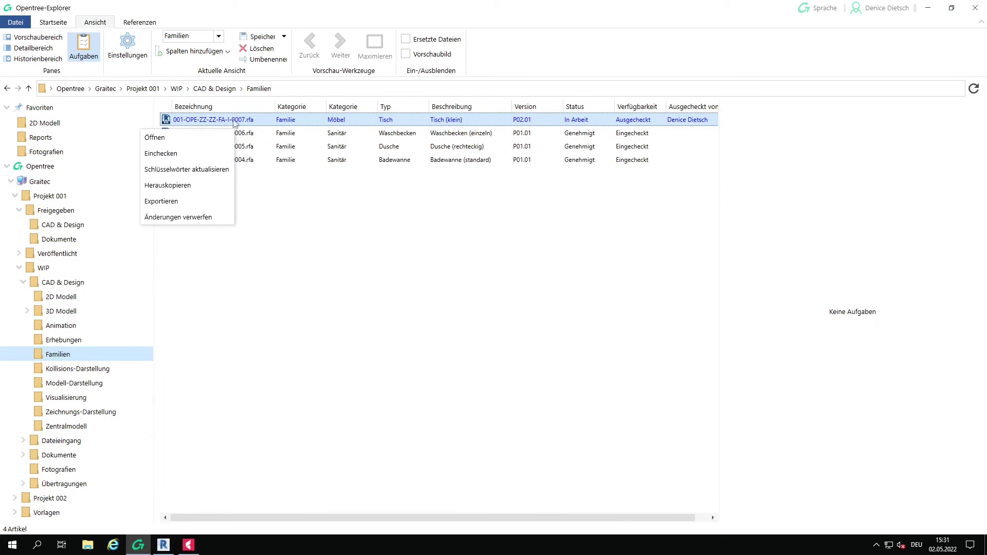
{"action": "left_click", "coordinate": [163, 154]}
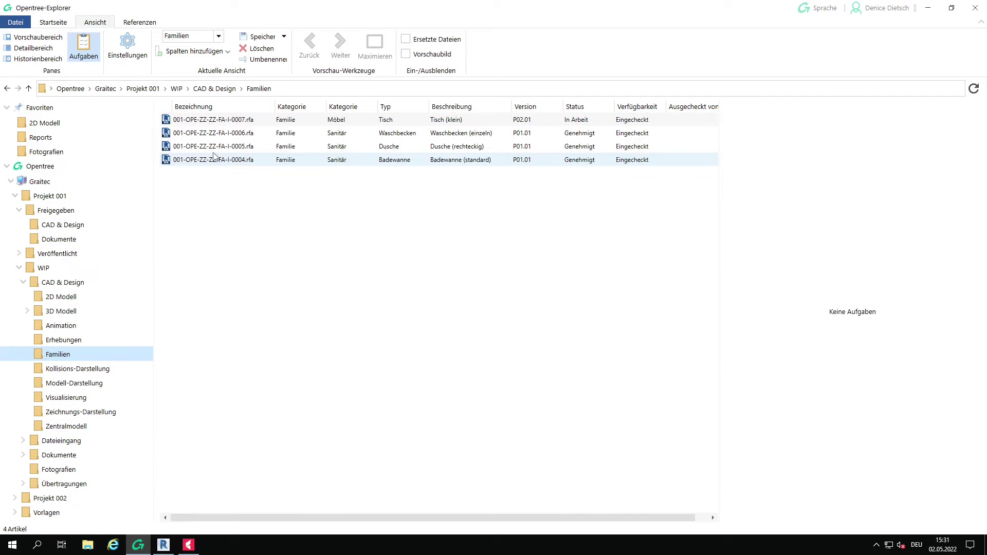
{"action": "left_click", "coordinate": [228, 123]}
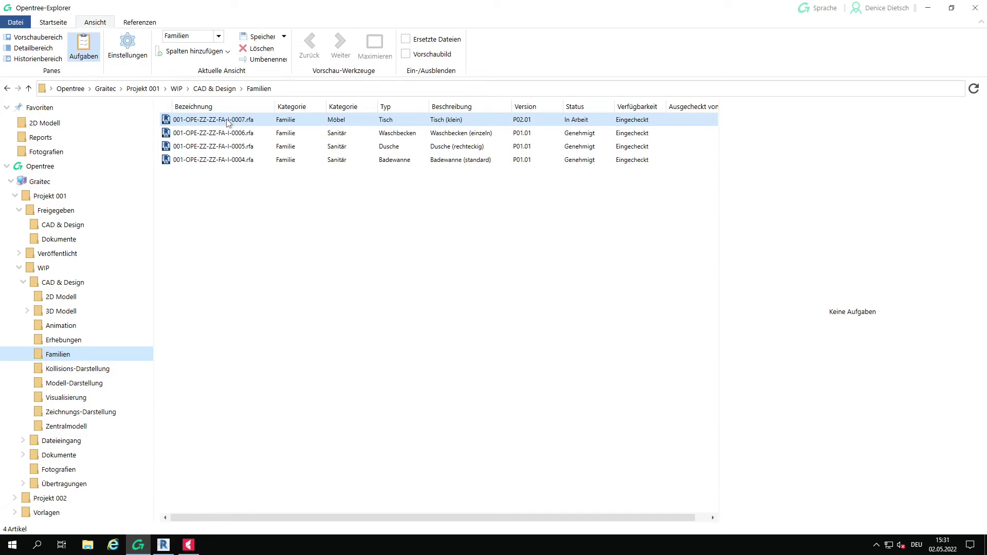
Approve the newly revised and checked-in Tisch (klein) family, version P02.01
{"action": "right_click", "coordinate": [229, 123]}
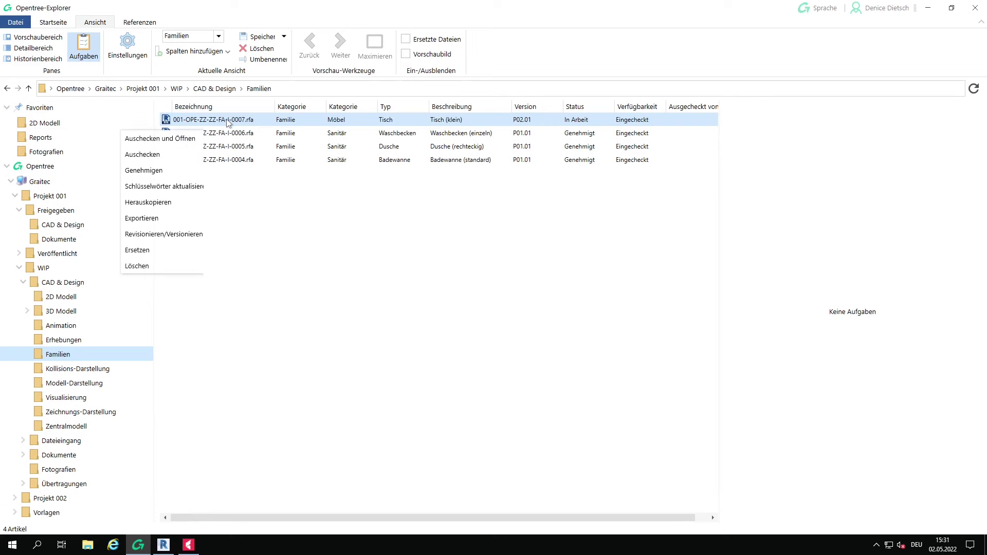
{"action": "left_click", "coordinate": [169, 175]}
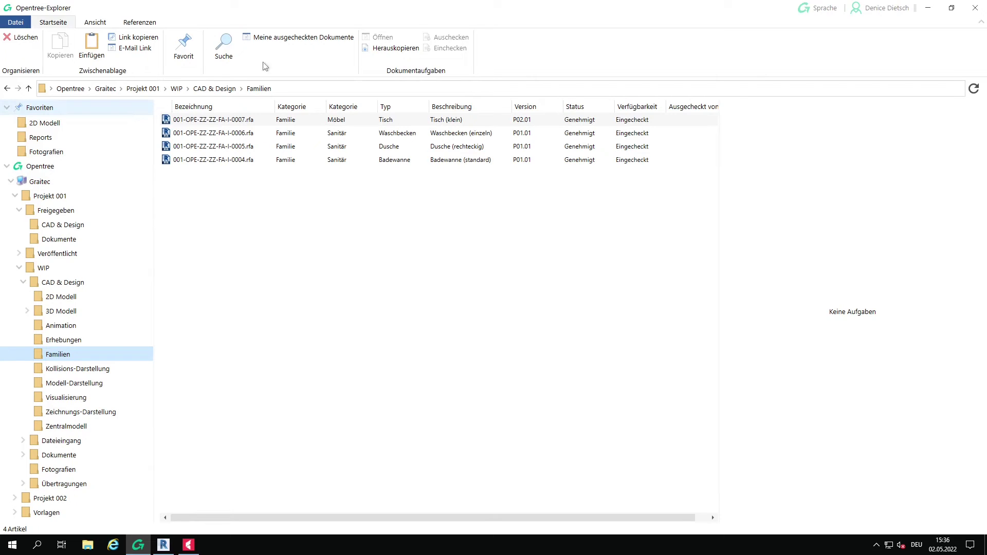
Start a search from the Familien folder and set its search path to Projekt 001
{"action": "left_click", "coordinate": [225, 47]}
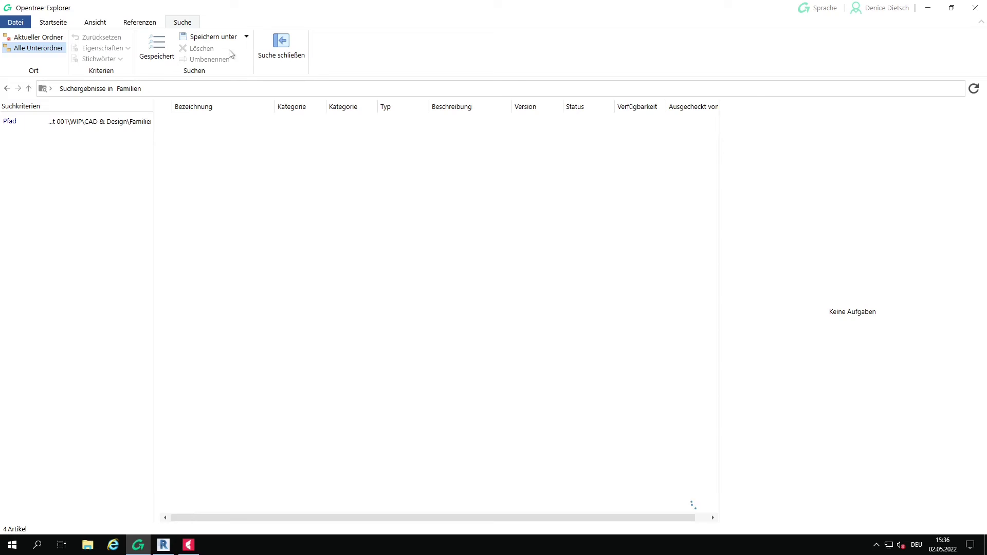
{"action": "left_click", "coordinate": [95, 123]}
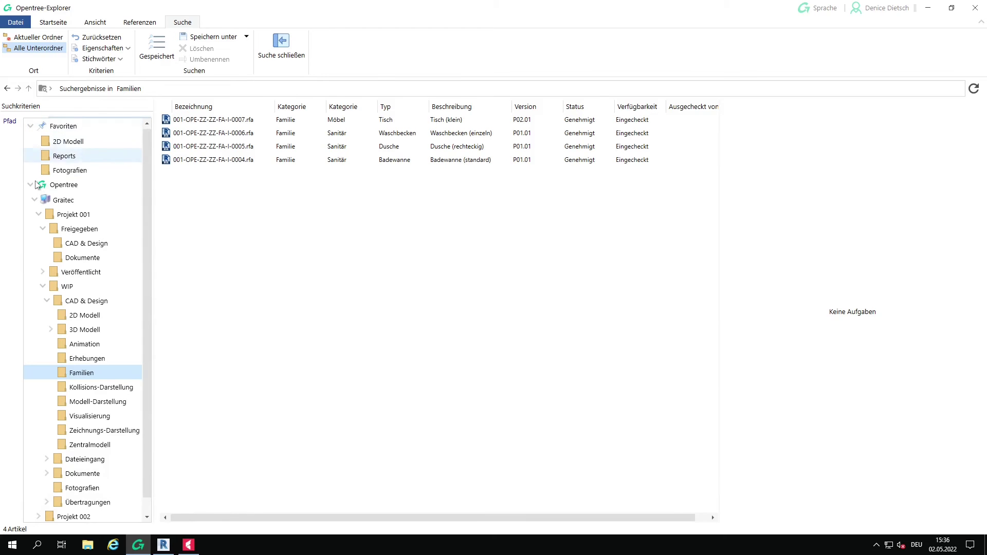
{"action": "left_click", "coordinate": [90, 217]}
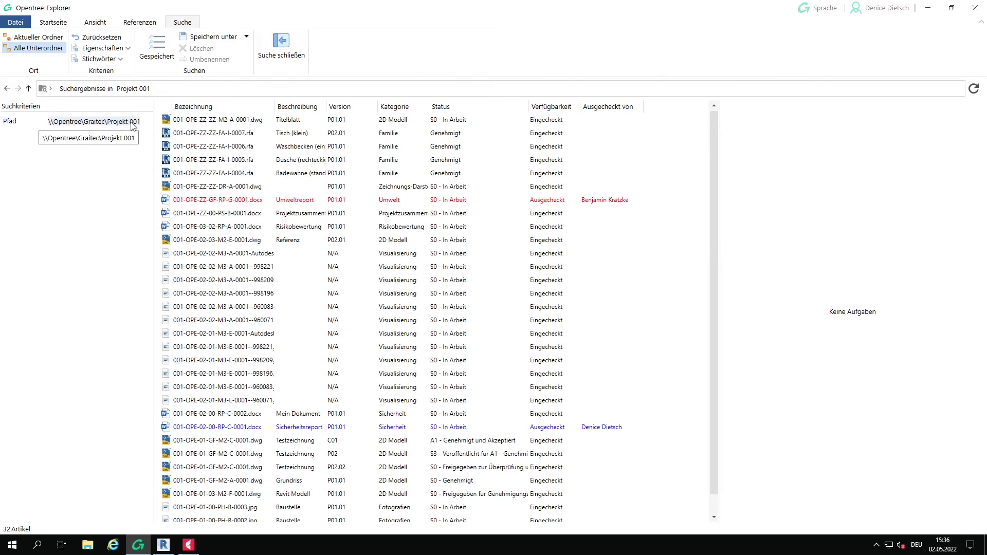
Add the Kategorie property as a search criterion and set it to Familie
{"action": "left_click", "coordinate": [127, 48]}
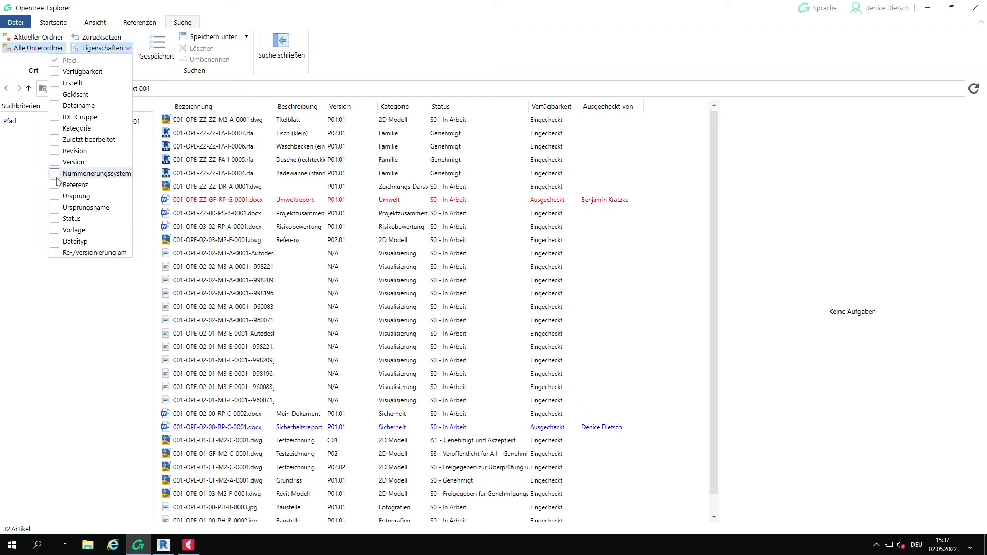
{"action": "left_click", "coordinate": [55, 128]}
{"action": "left_click", "coordinate": [95, 136]}
{"action": "scroll", "coordinate": [75, 218], "scroll_direction": "down", "scroll_amount": 5}
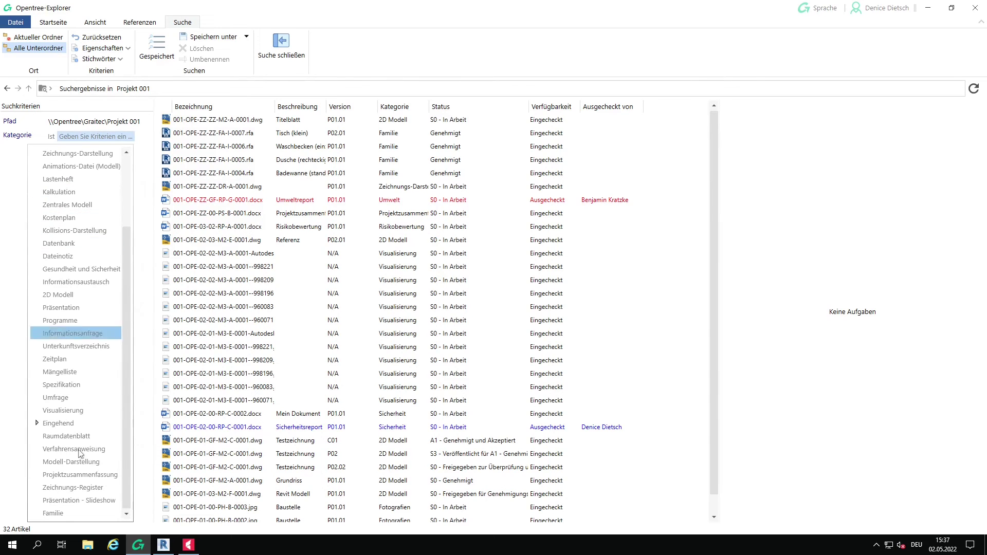
{"action": "left_click", "coordinate": [61, 514]}
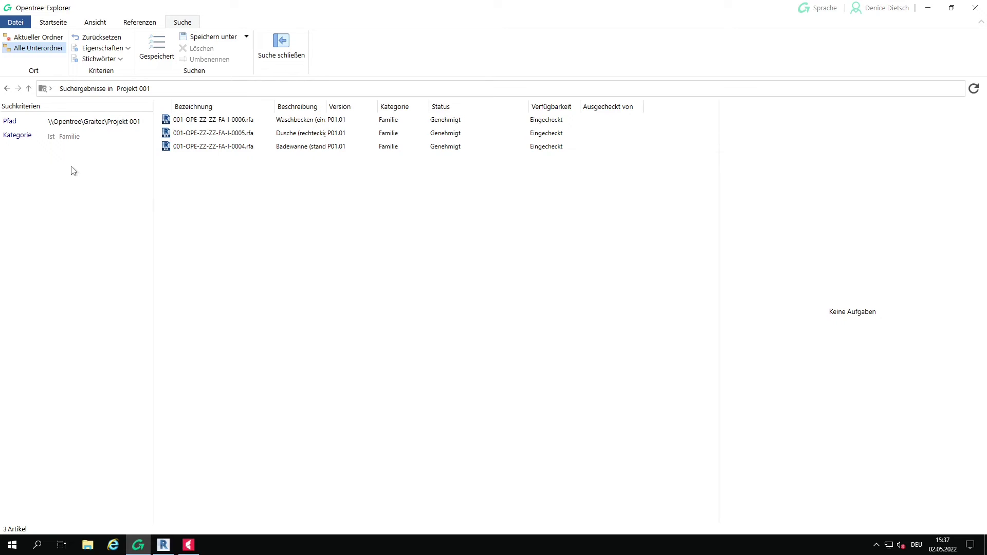
Add the Kategorie keyword from the Familien keyword group as a search criterion and set it to Sanitär
{"action": "left_click", "coordinate": [120, 59]}
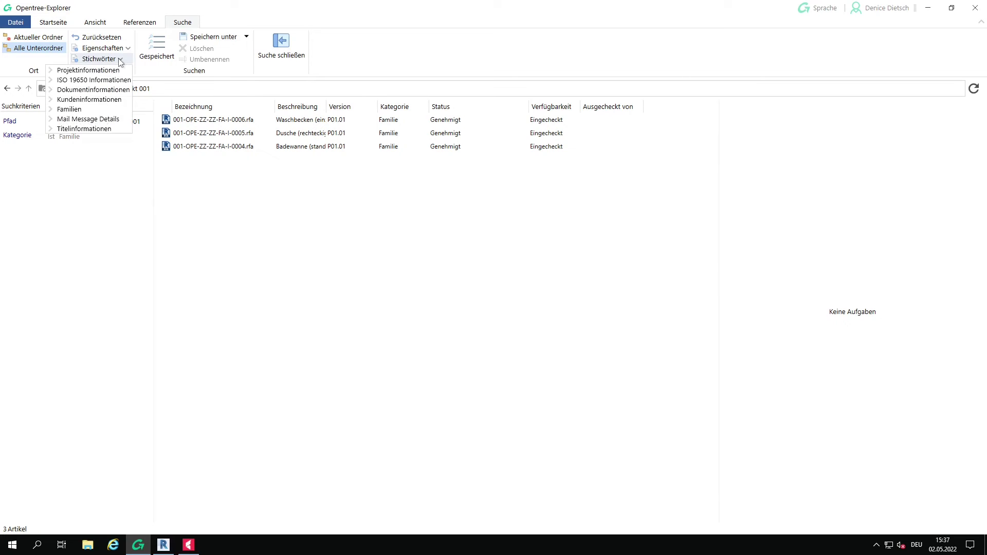
{"action": "left_click", "coordinate": [50, 109]}
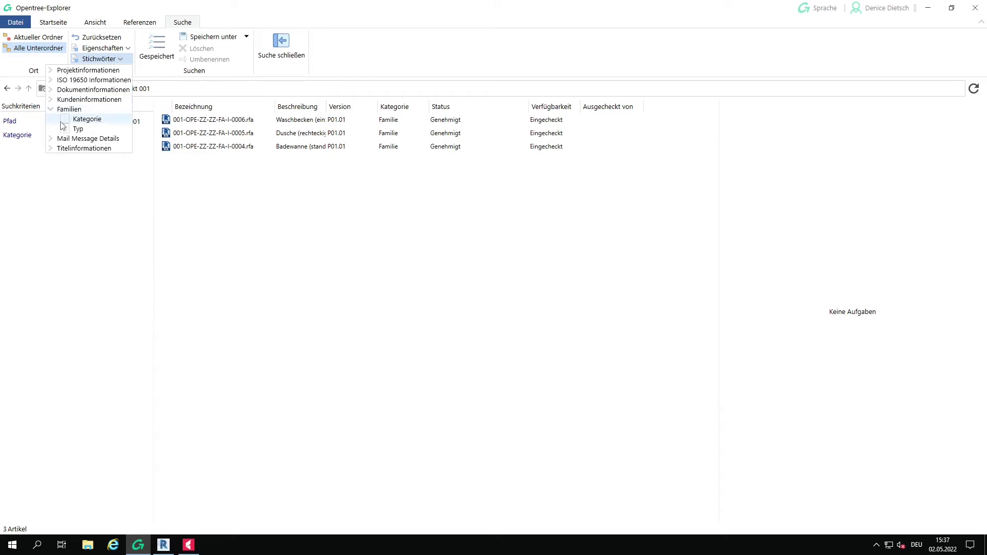
{"action": "left_click", "coordinate": [66, 119]}
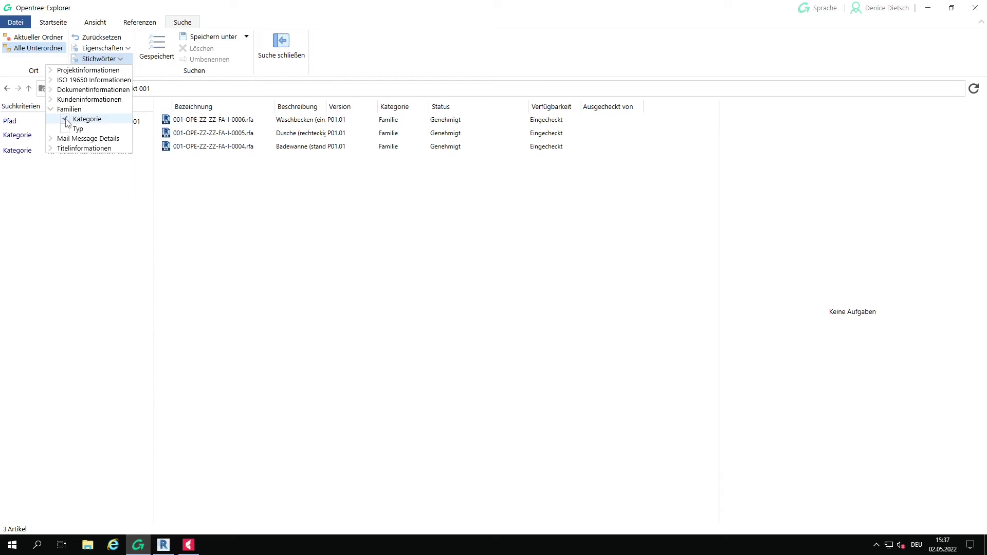
{"action": "left_click", "coordinate": [95, 222]}
{"action": "left_click", "coordinate": [95, 154]}
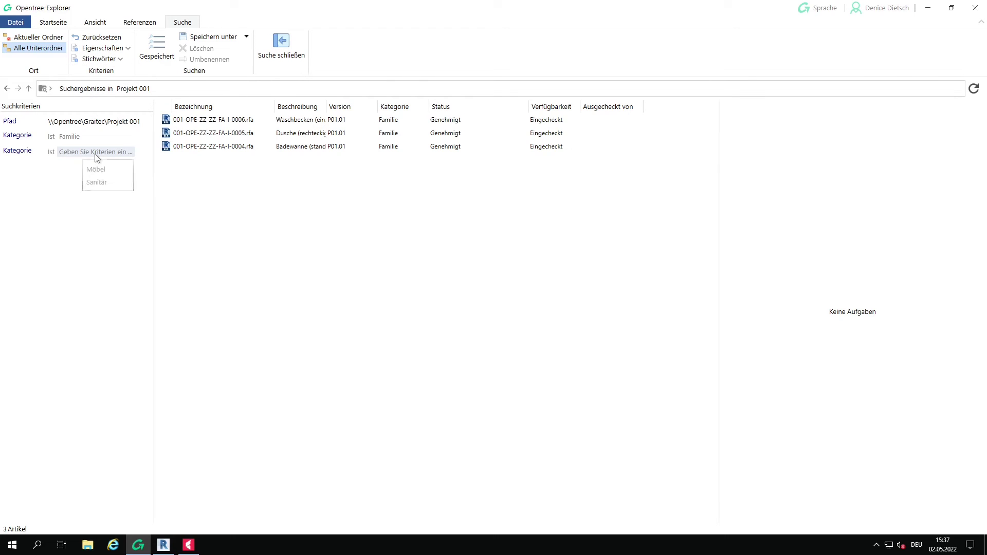
{"action": "left_click", "coordinate": [95, 183]}
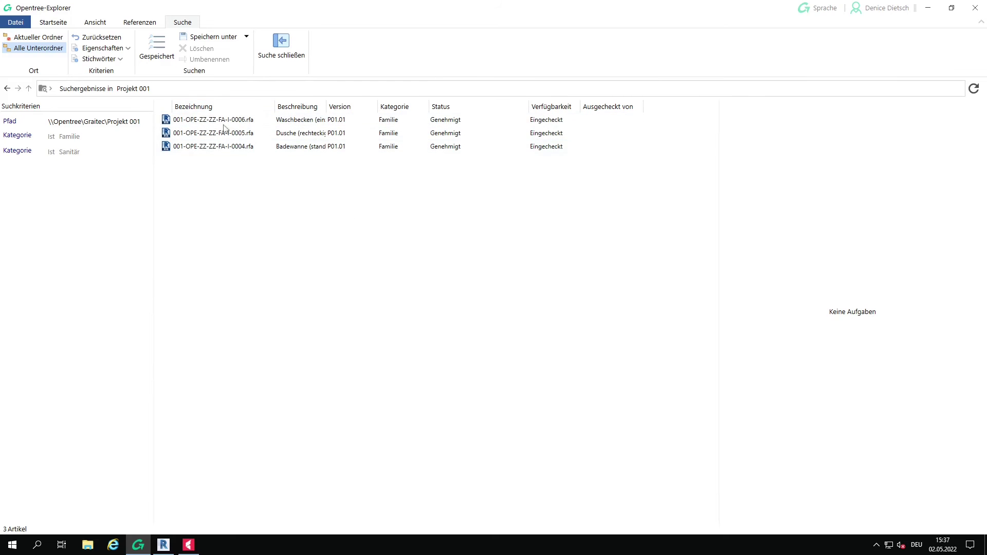
Widen the Beschreibung column of the search results and apply the saved Familien view
{"action": "left_click_drag", "start_coordinate": [326, 106], "coordinate": [368, 106]}
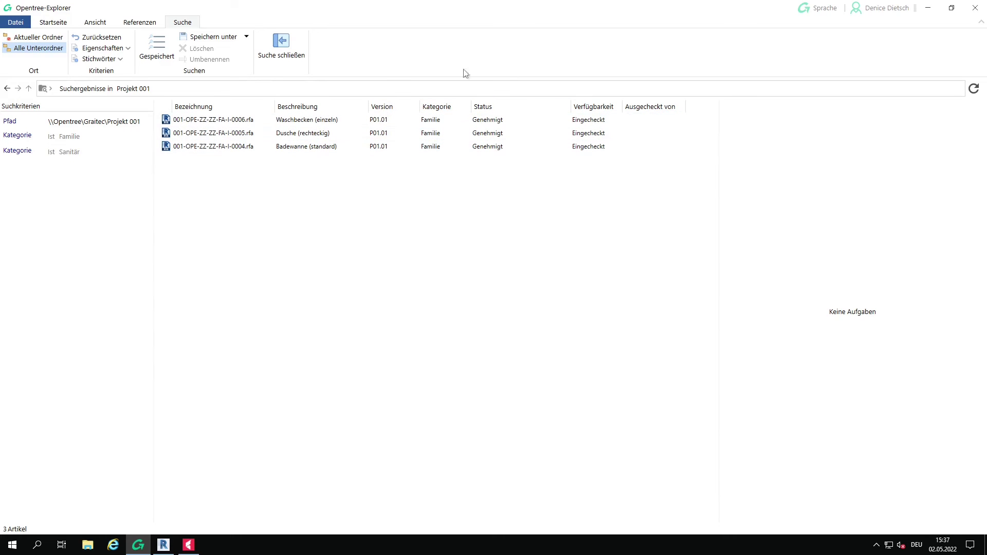
{"action": "left_click", "coordinate": [101, 23]}
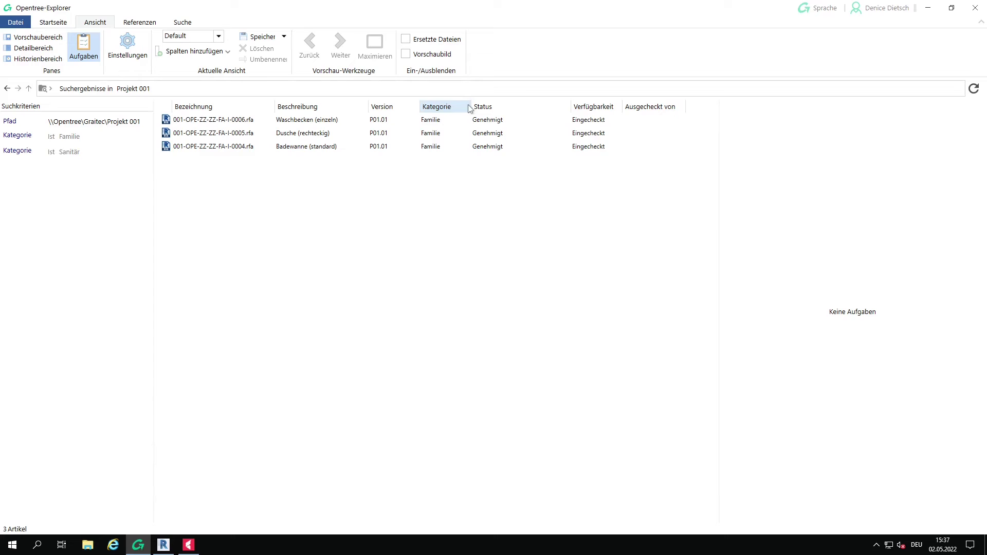
{"action": "left_click", "coordinate": [220, 42]}
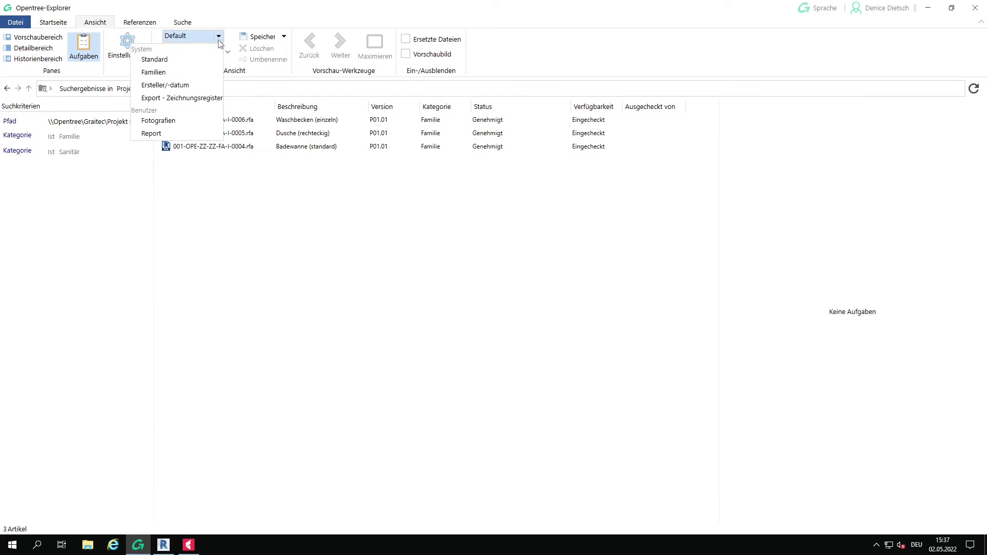
{"action": "left_click", "coordinate": [157, 75]}
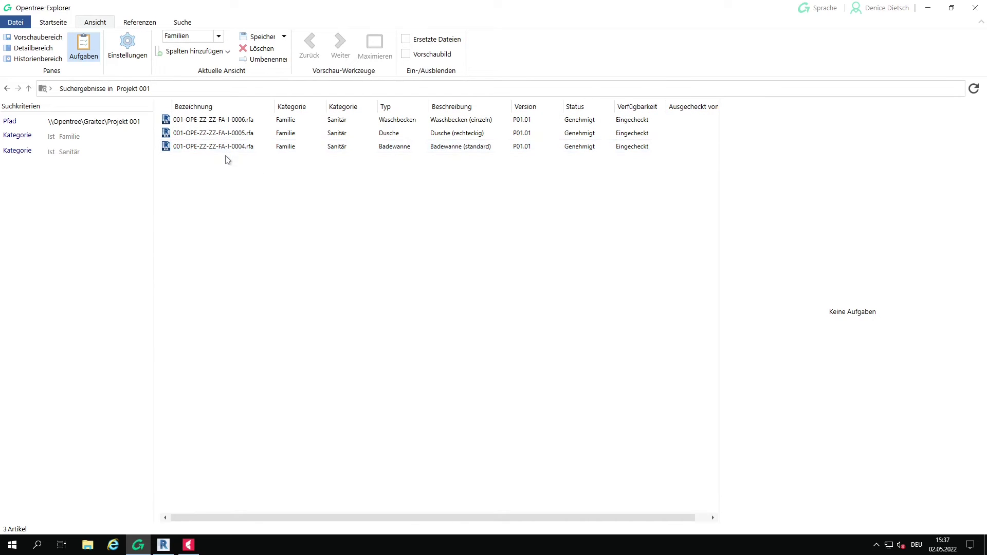
View the available actions for the Dusche (rechteckig) family and close the search
{"action": "left_click", "coordinate": [230, 135]}
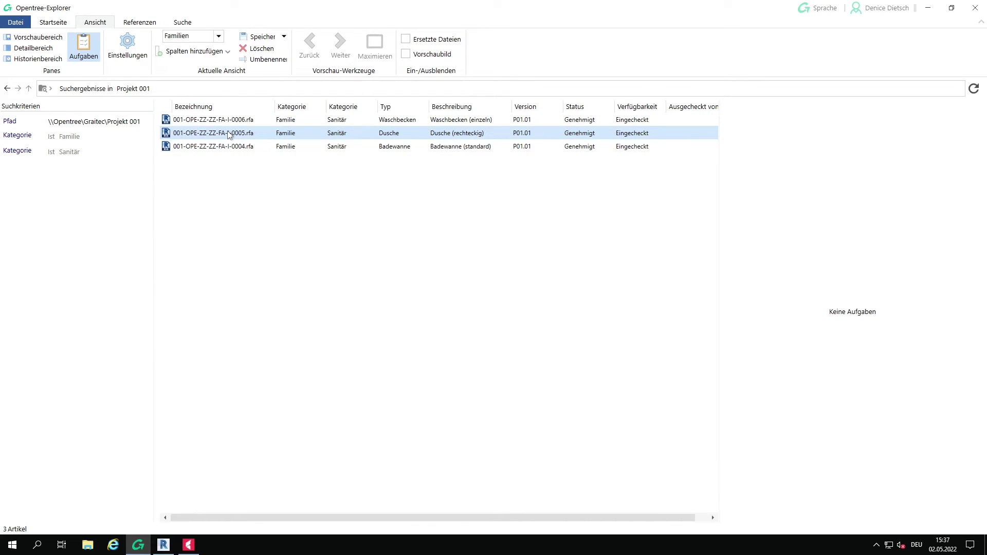
{"action": "right_click", "coordinate": [230, 134]}
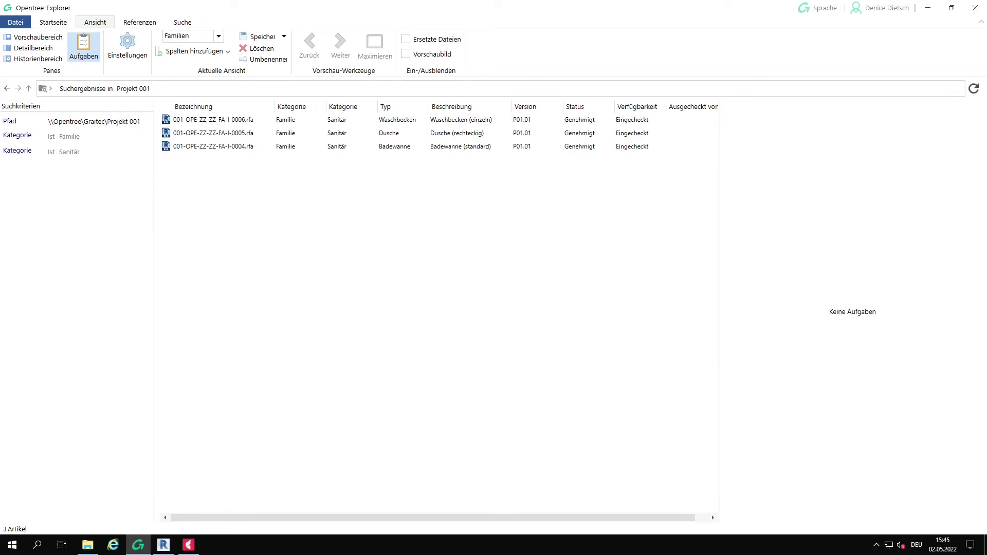
{"action": "left_click", "coordinate": [175, 26]}
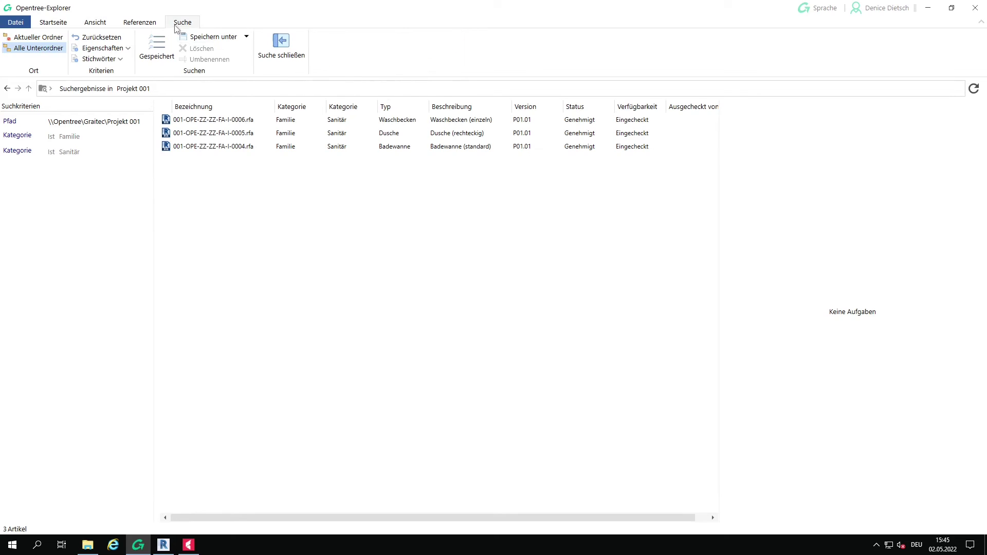
{"action": "left_click", "coordinate": [275, 40]}
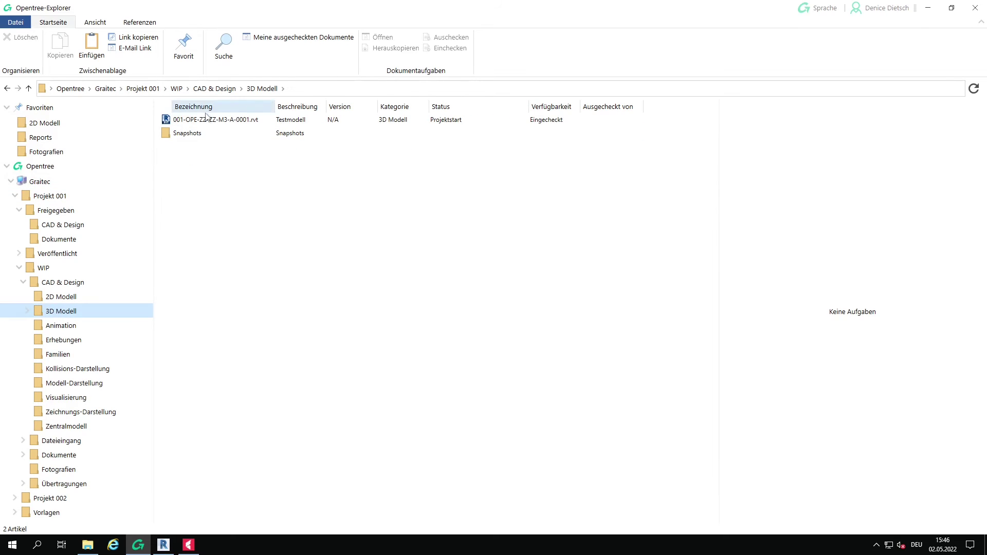
Check out the Testmodell 001-OPE-ZZ-ZZ-M3-A-0001.rvt from the 3D Modell folder and open it in Revit
{"action": "left_click", "coordinate": [197, 124]}
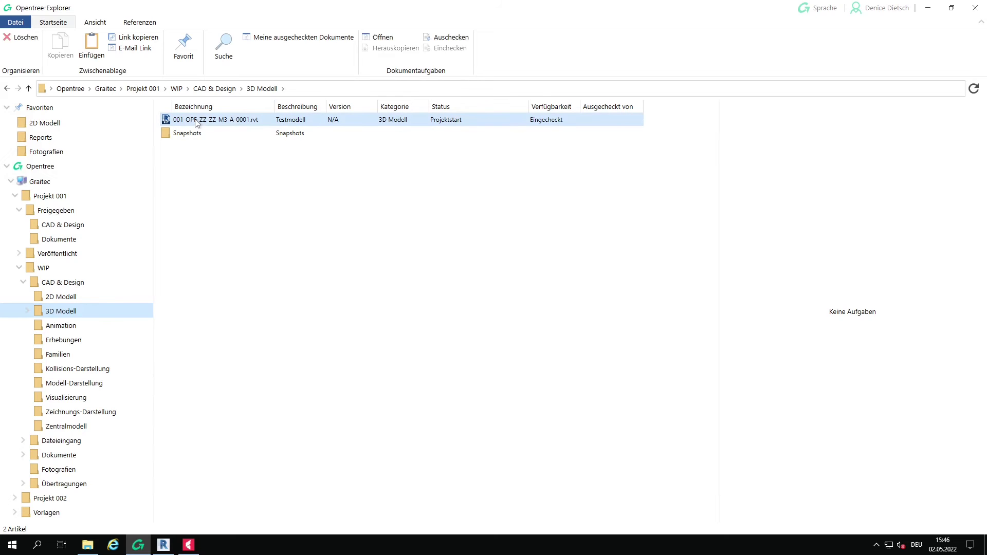
{"action": "right_click", "coordinate": [201, 123]}
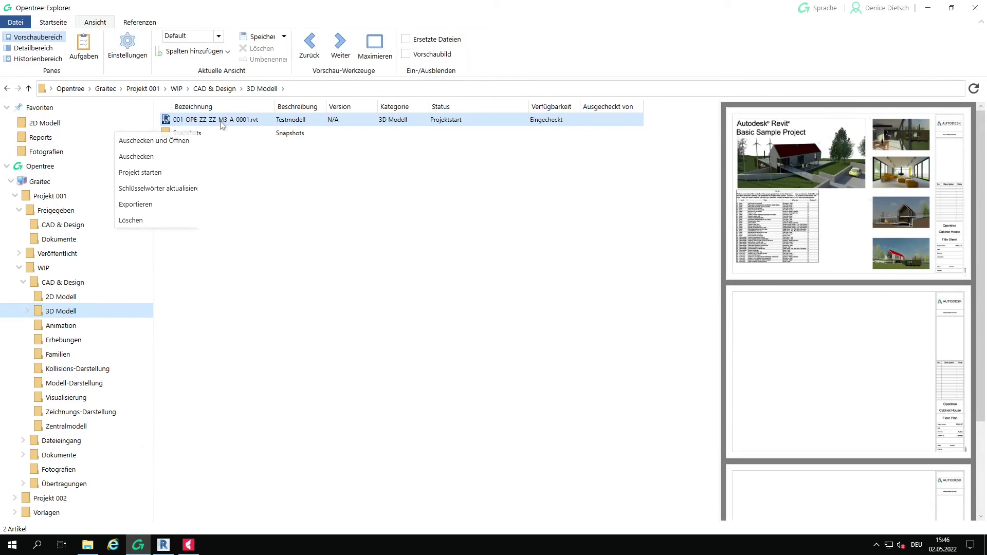
{"action": "left_click", "coordinate": [151, 145]}
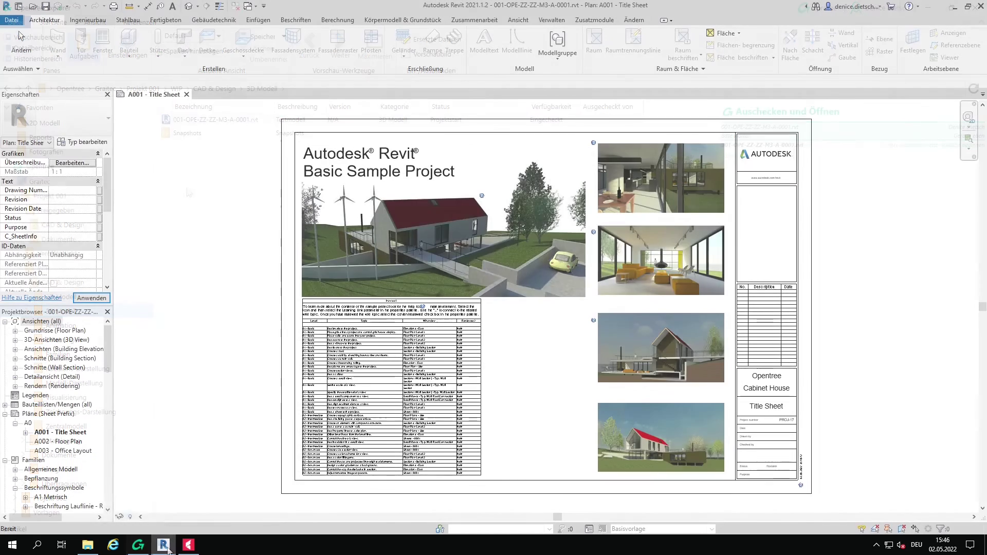
{"action": "mouse_move", "coordinate": [169, 550]}
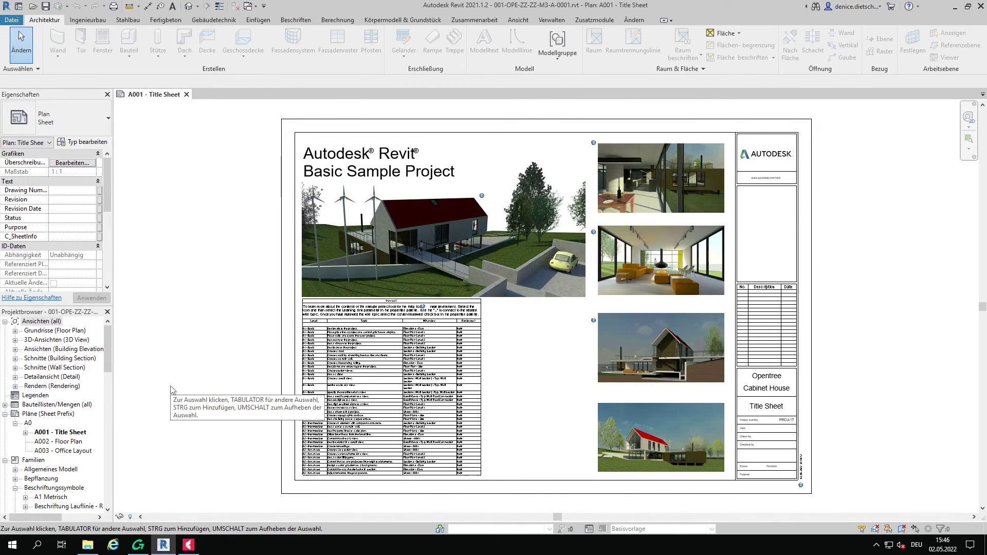
{"action": "left_click", "coordinate": [265, 20]}
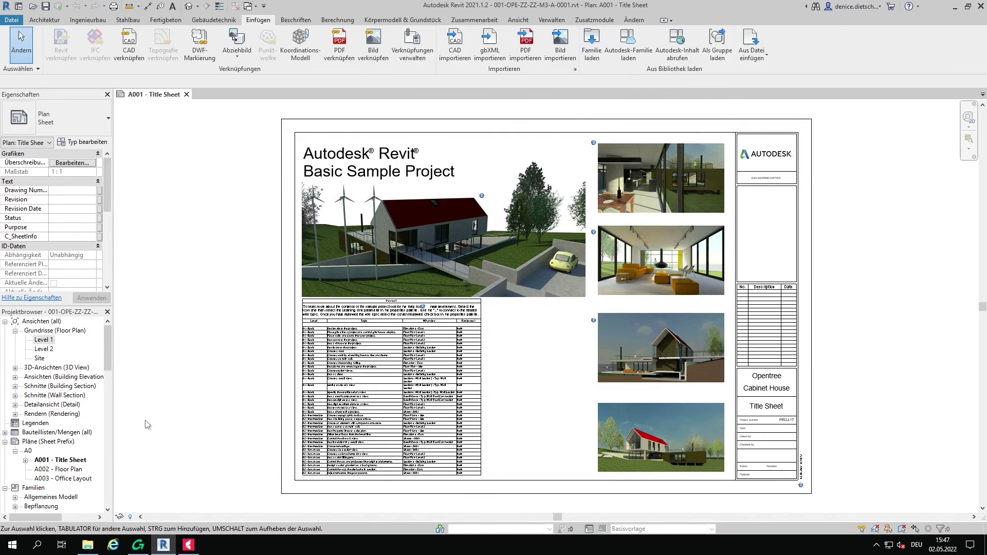
Return to Opentree-Explorer and copy the Tisch (klein) family out of the Familien folder to the local drive
{"action": "left_click", "coordinate": [139, 546]}
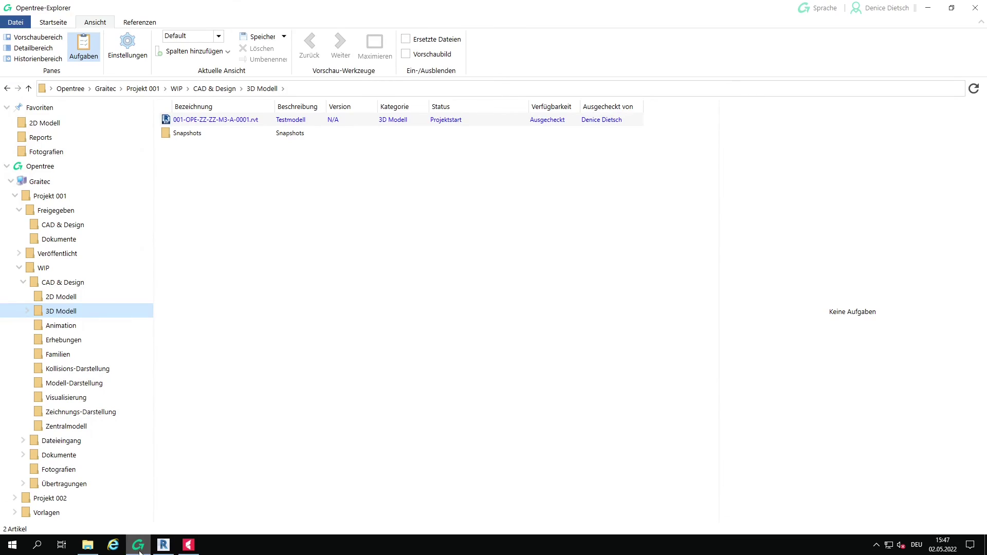
{"action": "left_click", "coordinate": [58, 354]}
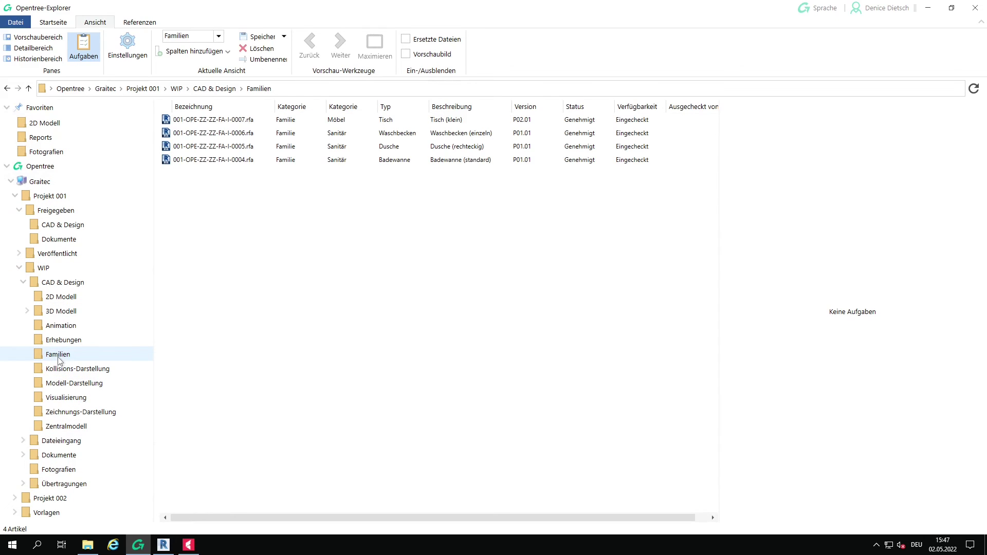
{"action": "left_click", "coordinate": [224, 122]}
{"action": "right_click", "coordinate": [224, 122]}
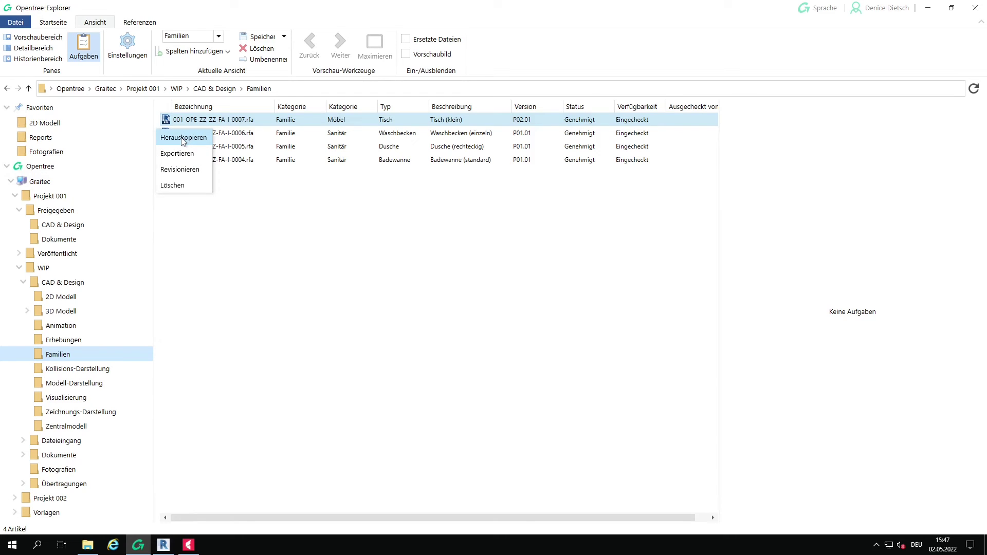
{"action": "left_click", "coordinate": [183, 138]}
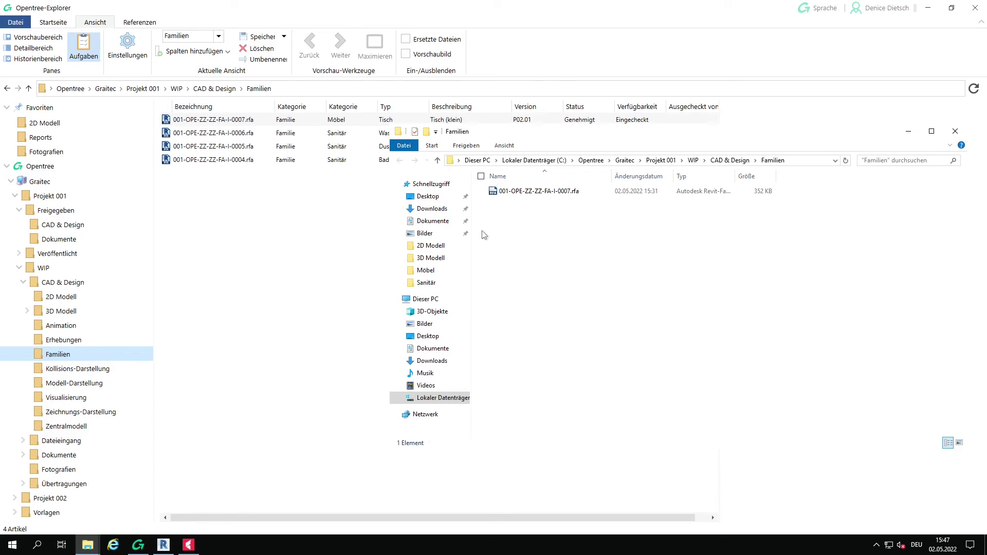
{"action": "double_click", "coordinate": [553, 192]}
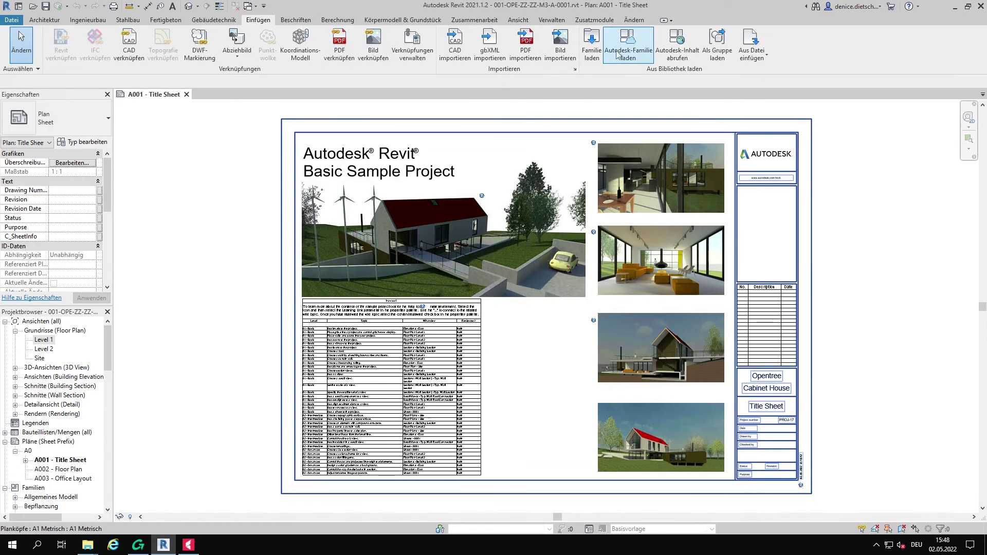
Load the family 001-OPE-ZZ-ZZ-FA-I-0007.rfa into the project from the Familien folder under Opentree on drive C
{"action": "left_click", "coordinate": [586, 52]}
{"action": "left_click", "coordinate": [408, 167]}
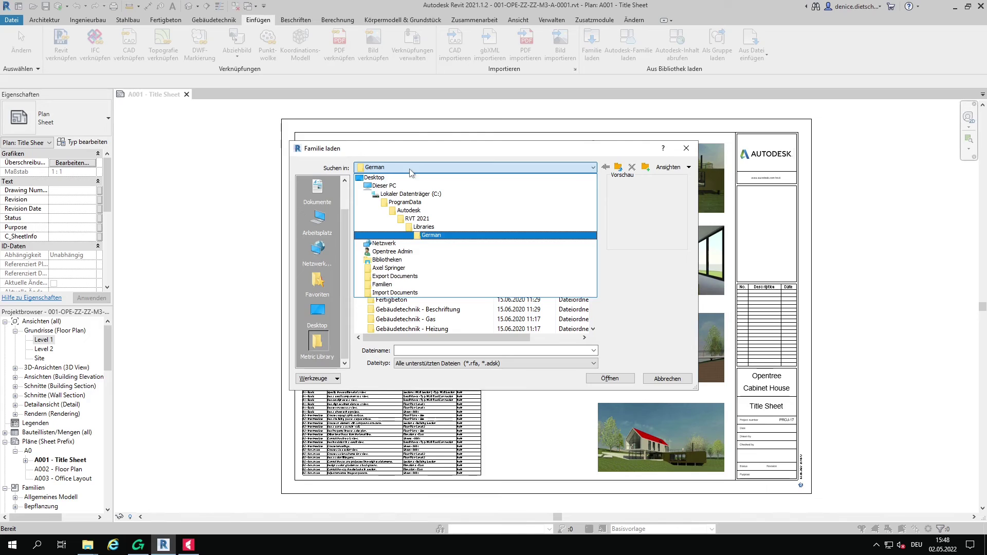
{"action": "left_click", "coordinate": [410, 193]}
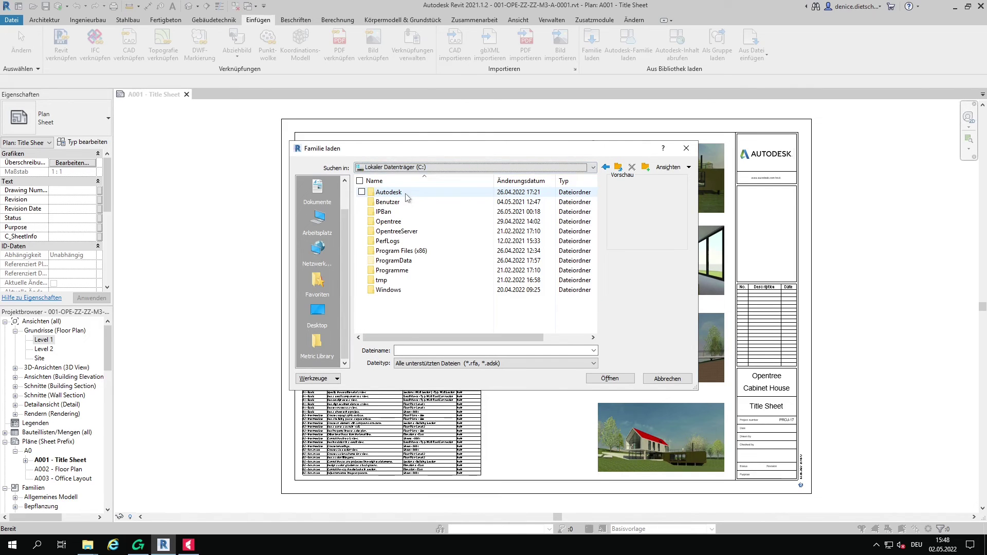
{"action": "double_click", "coordinate": [388, 222]}
{"action": "double_click", "coordinate": [392, 193]}
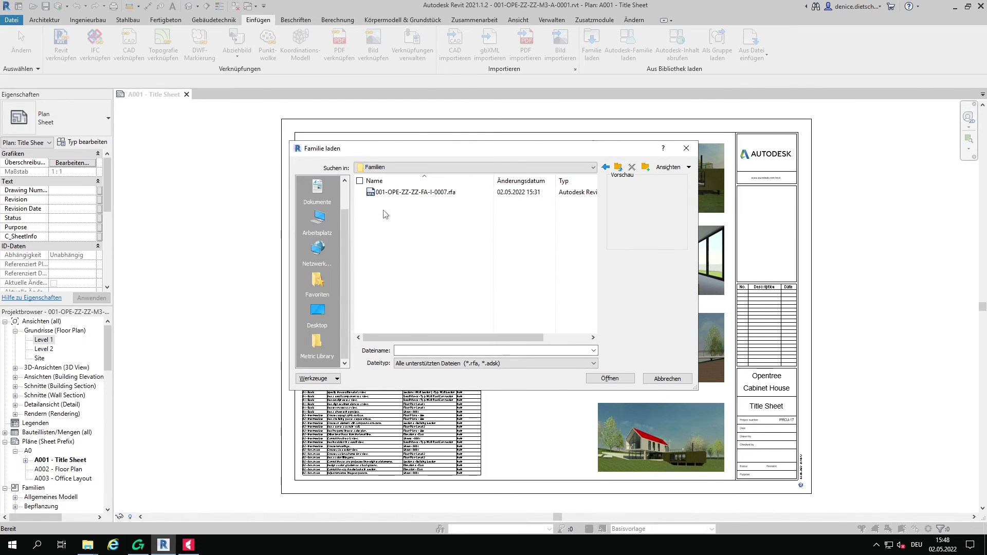
{"action": "left_click", "coordinate": [395, 194]}
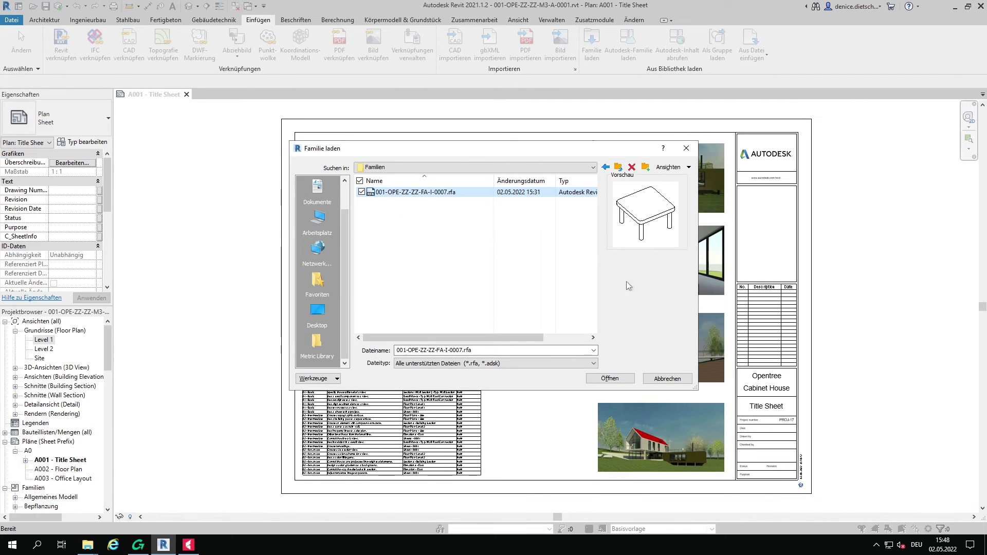
{"action": "left_click", "coordinate": [609, 379]}
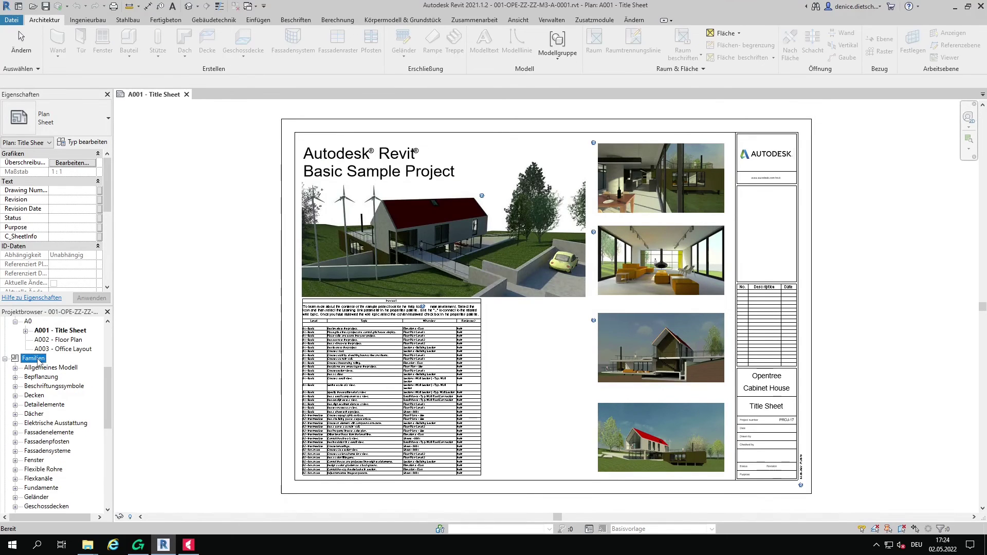
Locate the loaded 001-OPE-ZZ-ZZ-FA-I-0007 family under Möbel in the project browser and expand its types
{"action": "scroll", "coordinate": [39, 362], "scroll_direction": "down", "scroll_amount": 6}
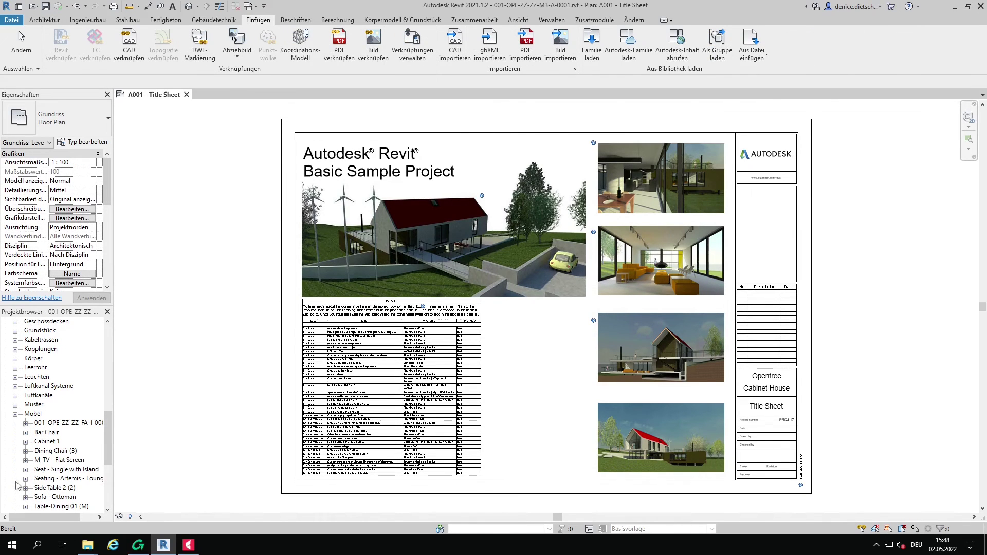
{"action": "left_click", "coordinate": [60, 423]}
{"action": "left_click", "coordinate": [61, 425]}
{"action": "key", "text": "Return"}
{"action": "left_click", "coordinate": [25, 423]}
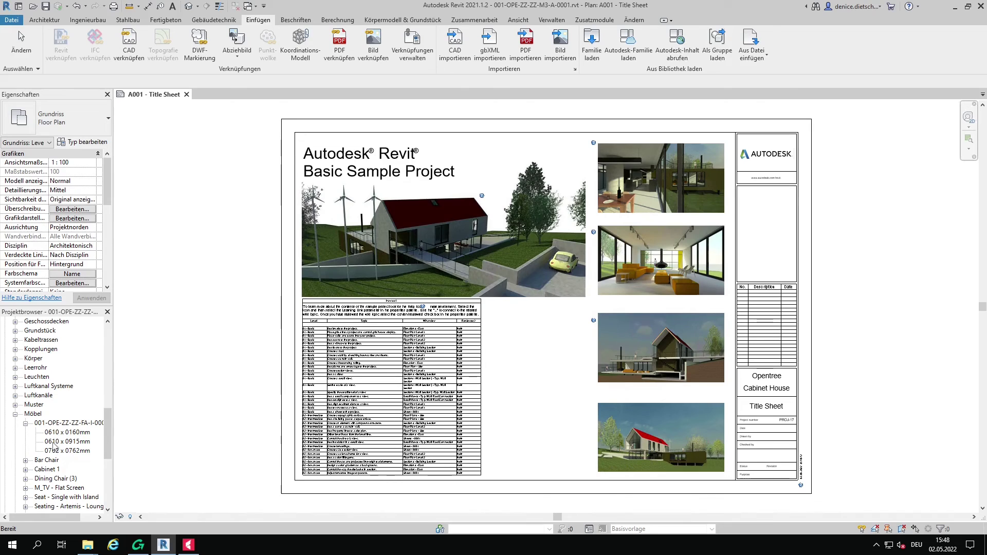
Open the Level 1 floor plan and place the loaded table family's 0610 x 0915mm type in the Kitchen & Dining room
{"action": "scroll", "coordinate": [56, 445], "scroll_direction": "up", "scroll_amount": 10}
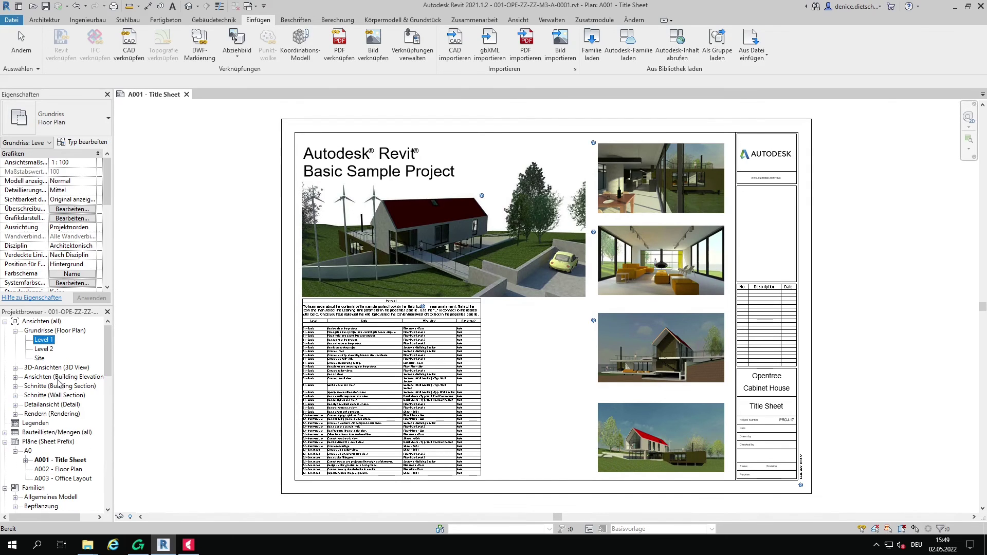
{"action": "double_click", "coordinate": [44, 340]}
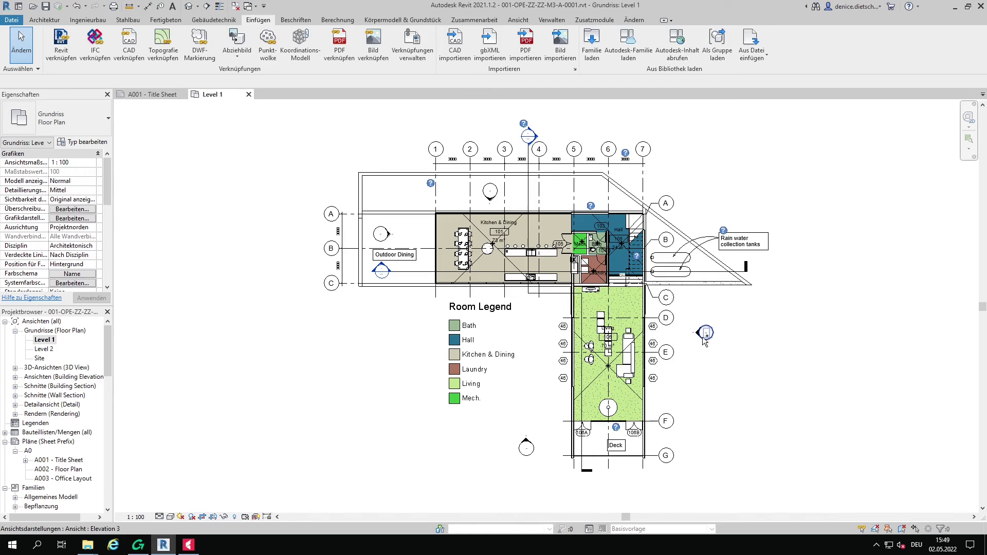
{"action": "scroll", "coordinate": [22, 387], "scroll_direction": "down", "scroll_amount": 3}
{"action": "scroll", "coordinate": [23, 387], "scroll_direction": "down", "scroll_amount": 10}
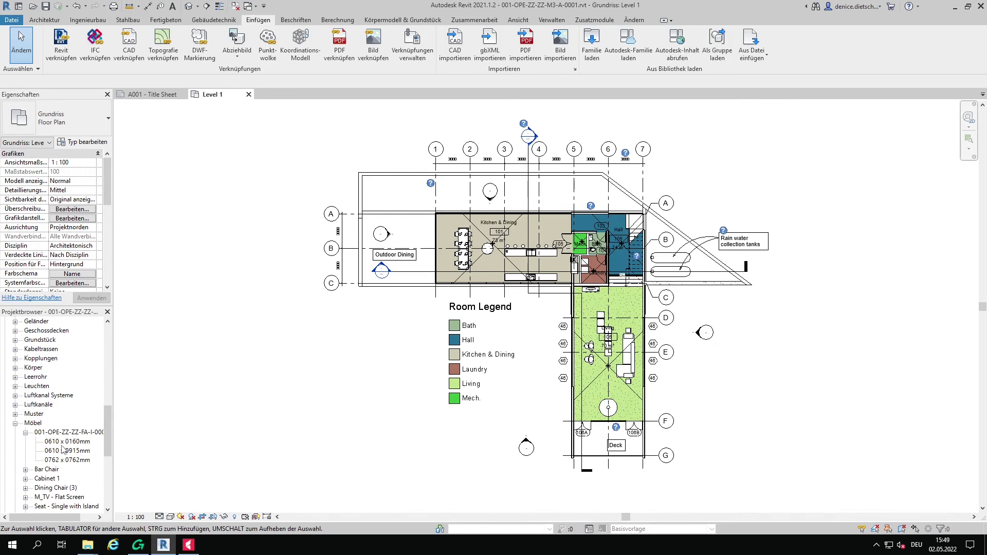
{"action": "left_click", "coordinate": [57, 451]}
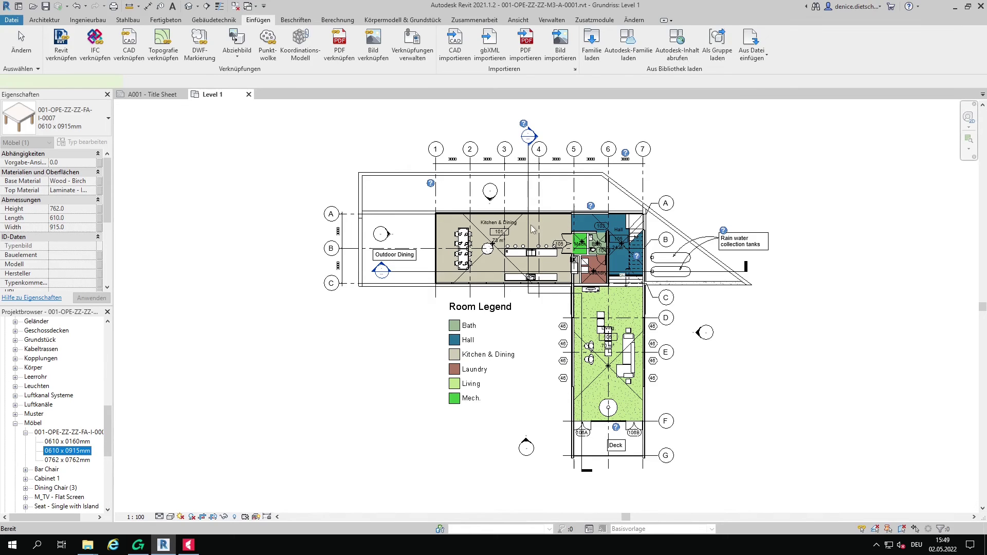
{"action": "left_click_drag", "start_coordinate": [57, 451], "coordinate": [533, 229]}
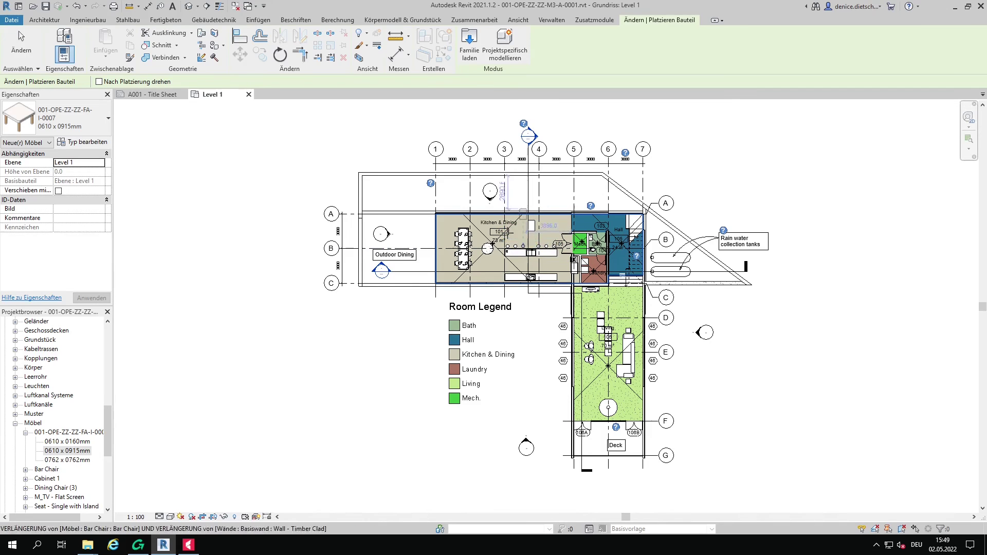
{"action": "key", "text": "Escape"}
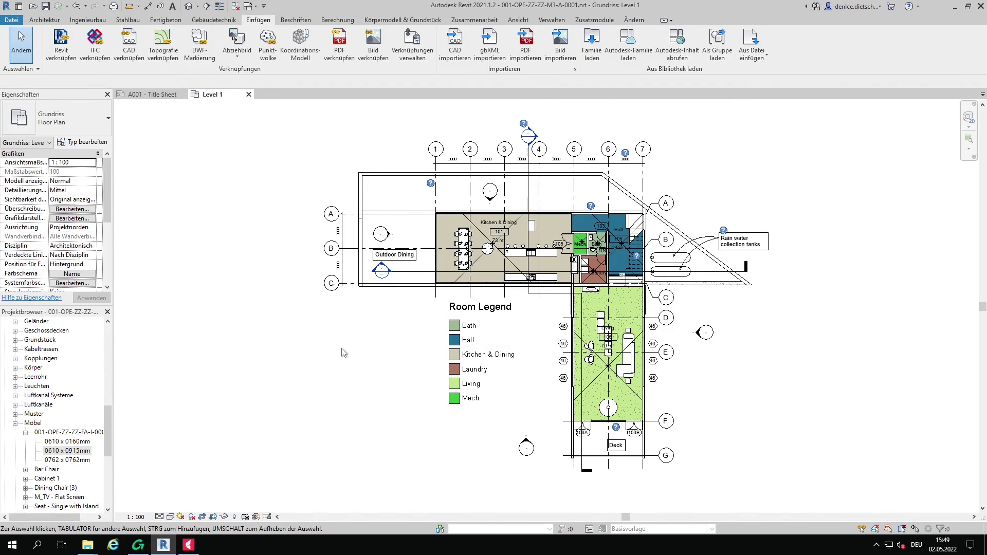
Save the project and close it by closing the Level 1 and A001 - Title Sheet views
{"action": "left_click", "coordinate": [46, 6]}
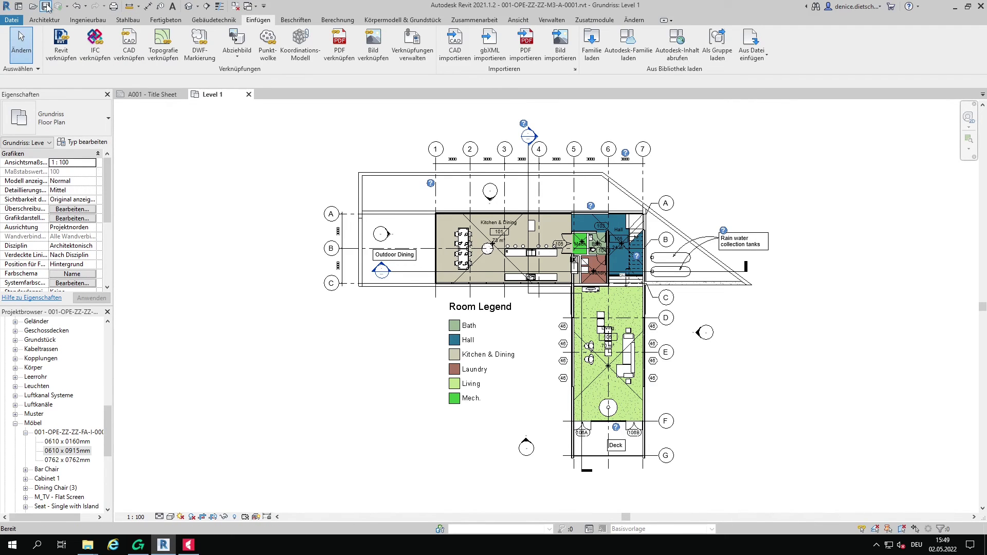
{"action": "left_click", "coordinate": [248, 94]}
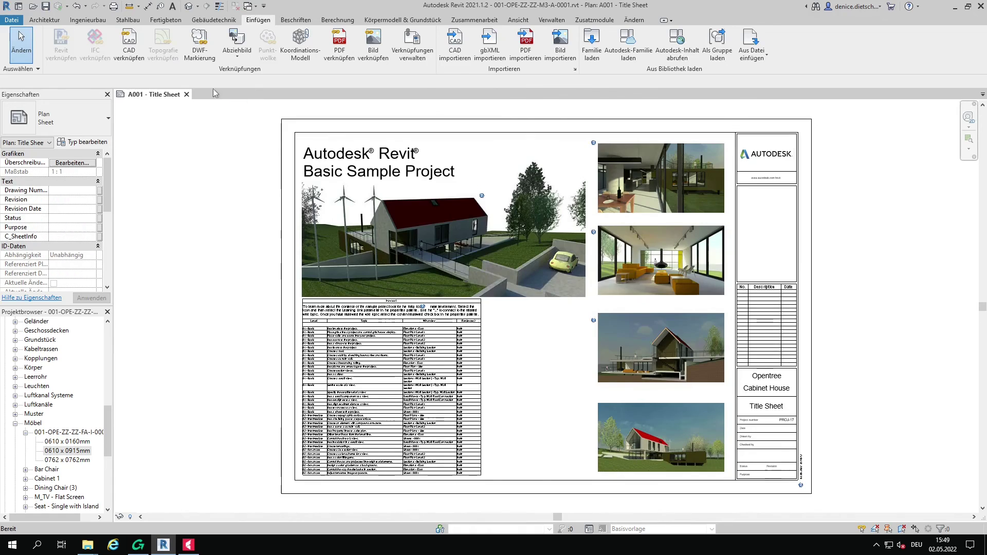
{"action": "left_click", "coordinate": [187, 94]}
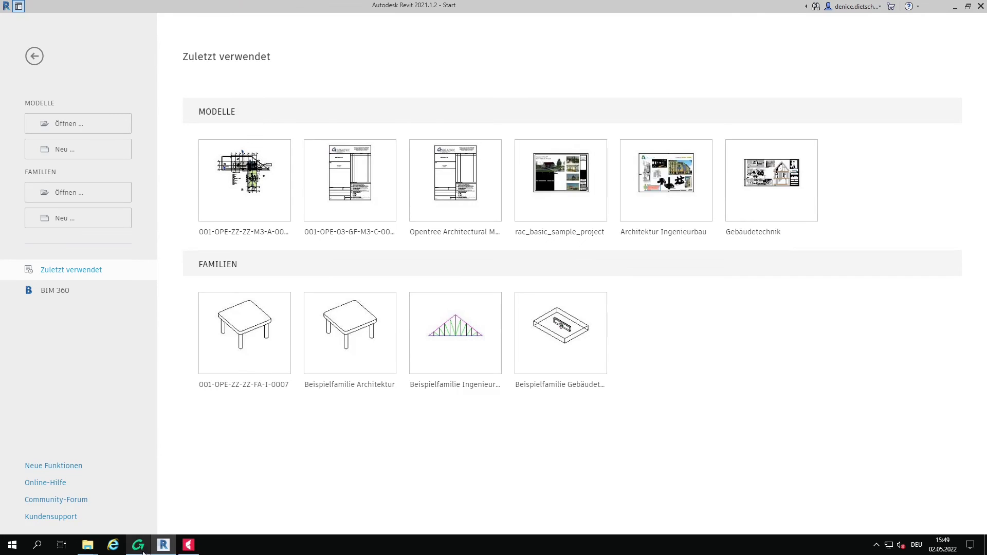
Switch to Opentree-Explorer, check in 001-OPE-ZZ-ZZ-M3-A-0001.rvt from the 3D Modell folder and reopen the Familien folder
{"action": "left_click", "coordinate": [138, 545]}
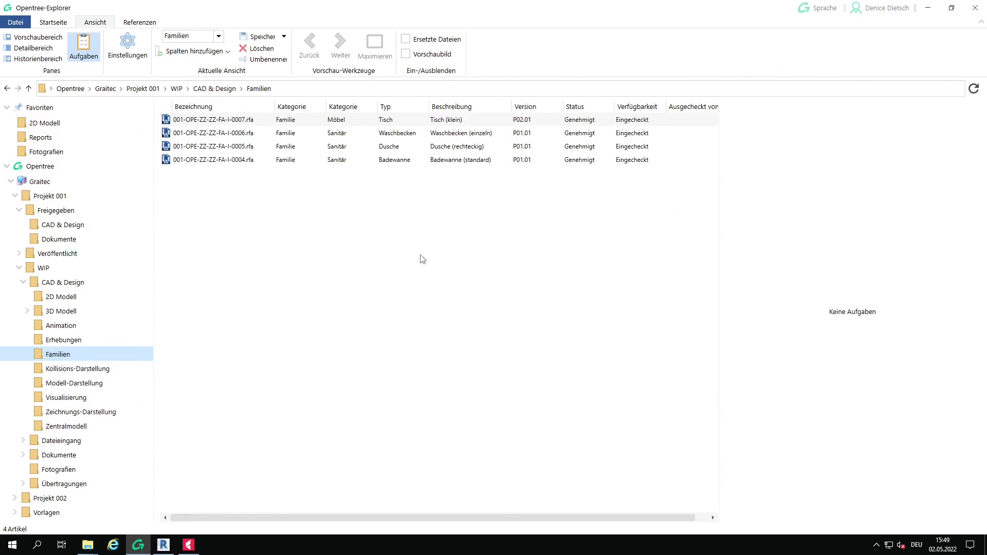
{"action": "left_click", "coordinate": [60, 311]}
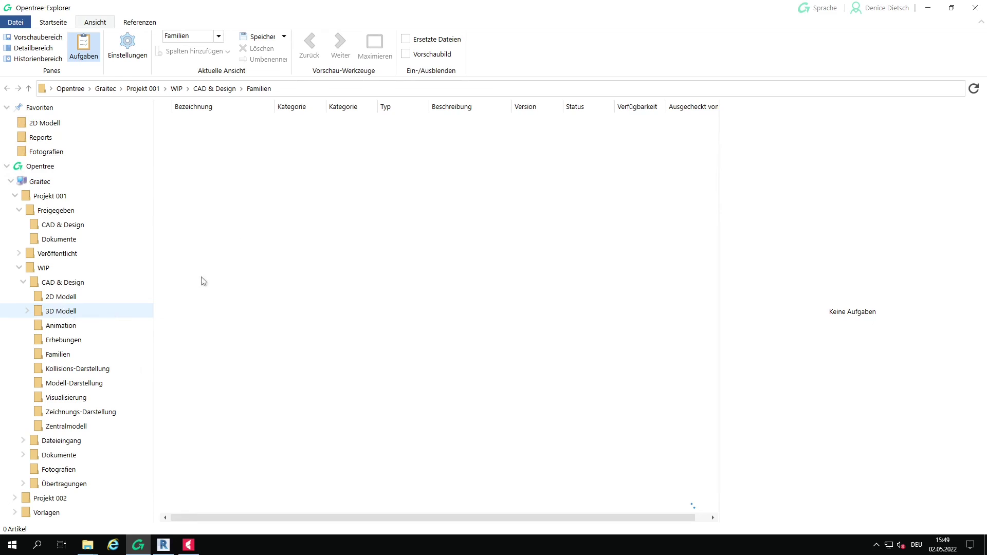
{"action": "right_click", "coordinate": [225, 124]}
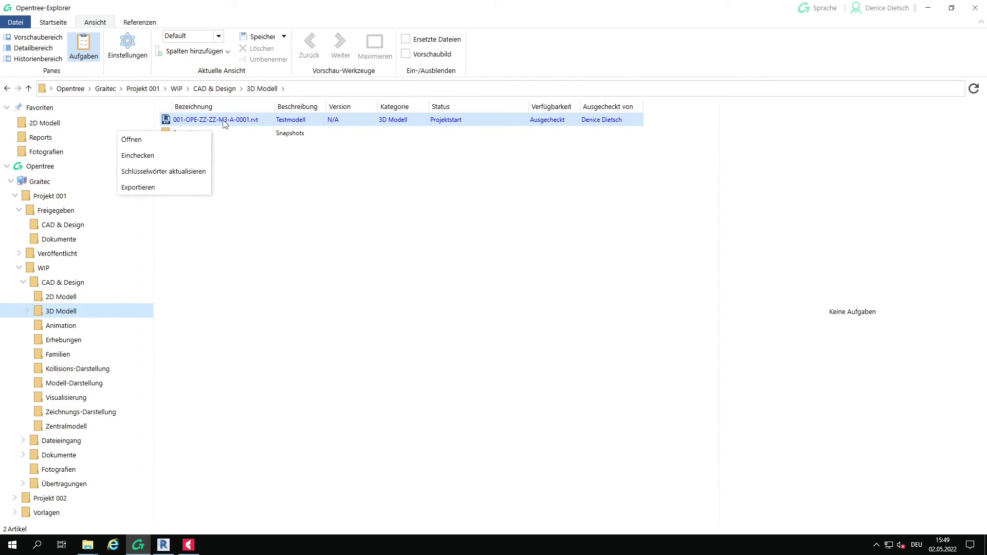
{"action": "left_click", "coordinate": [149, 154]}
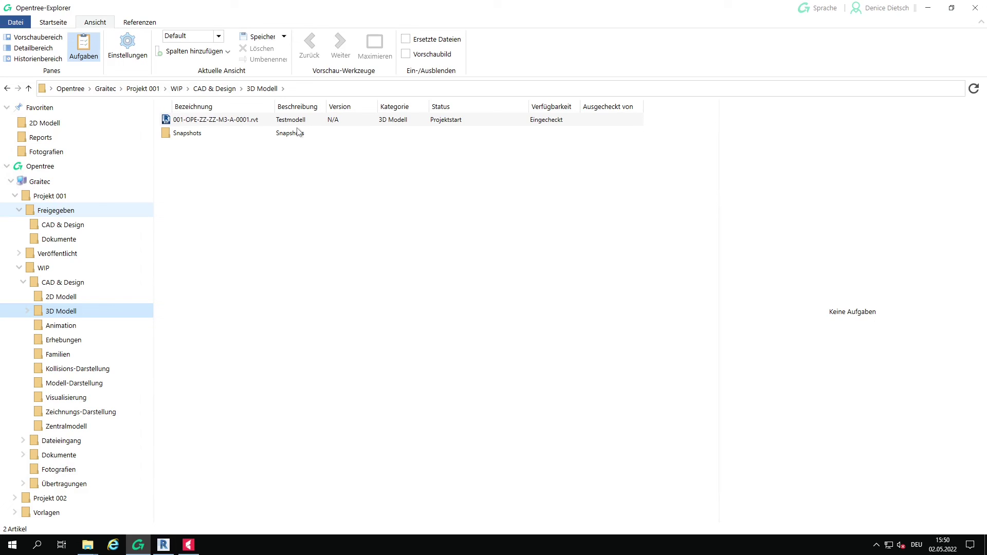
{"action": "left_click", "coordinate": [63, 360]}
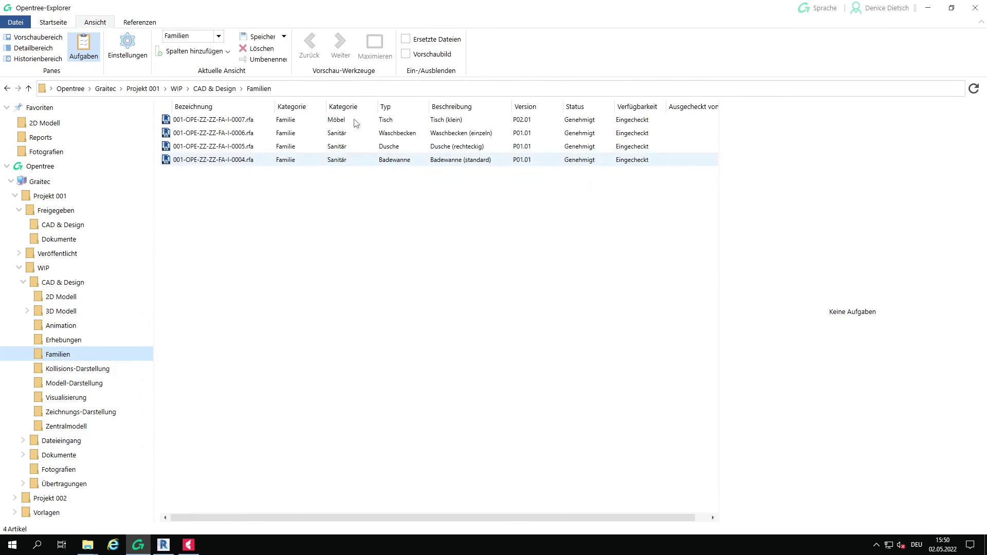